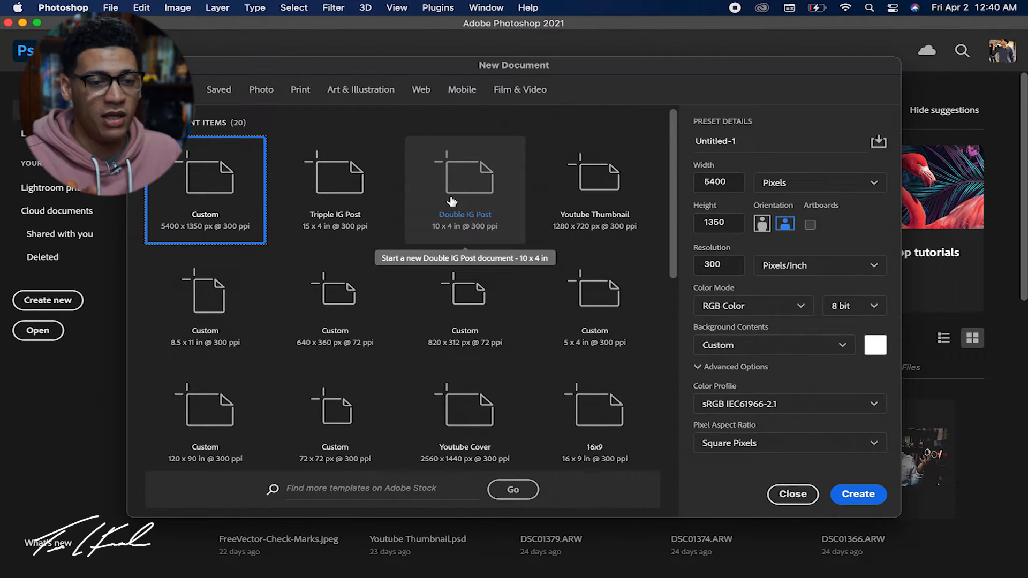
# Create a 10 × 4 inch, 300 ppi document from the Double IG Post preset and unlock its background layer.
pyautogui.click(451, 201)
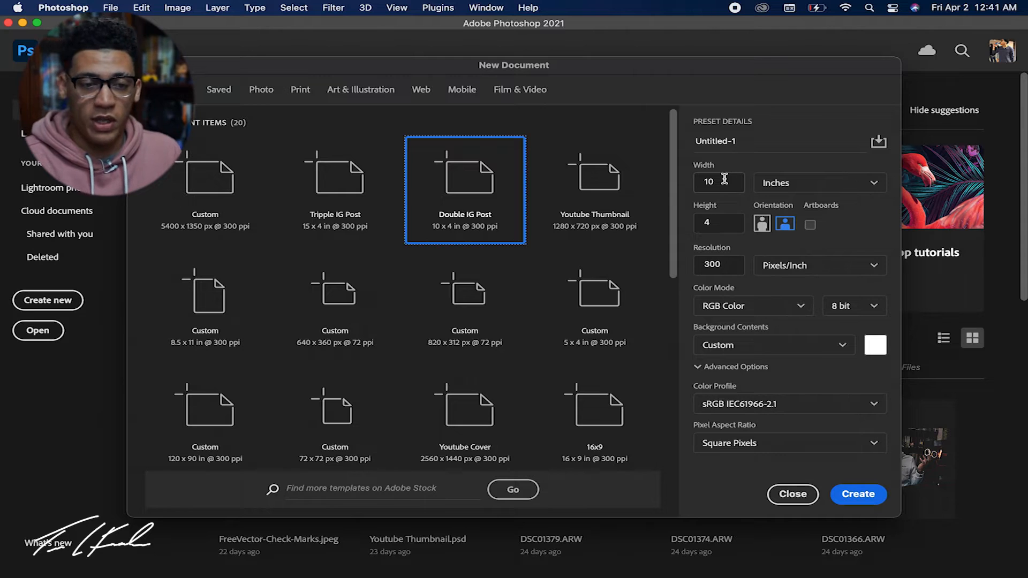
pyautogui.click(811, 184)
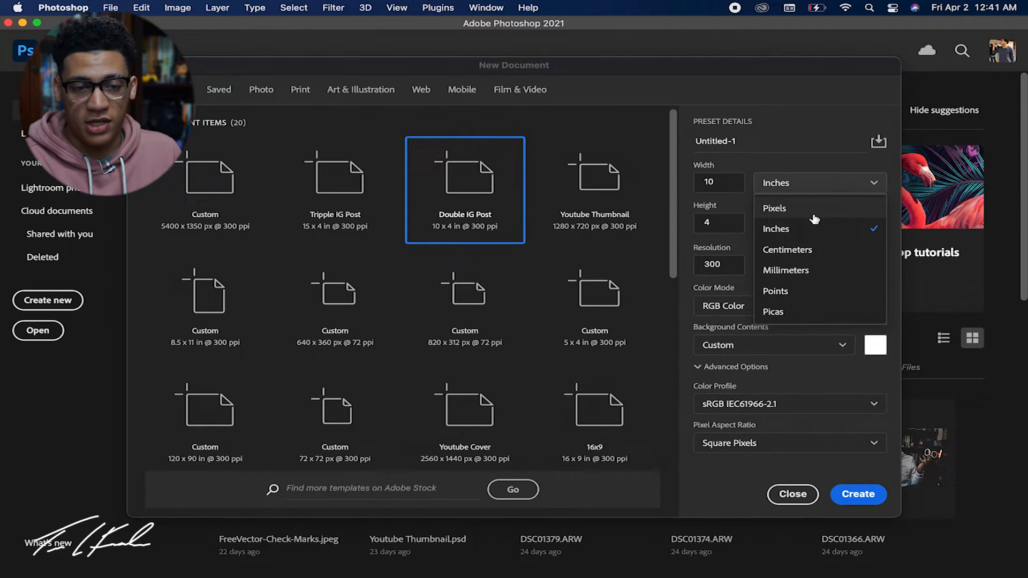
pyautogui.click(814, 229)
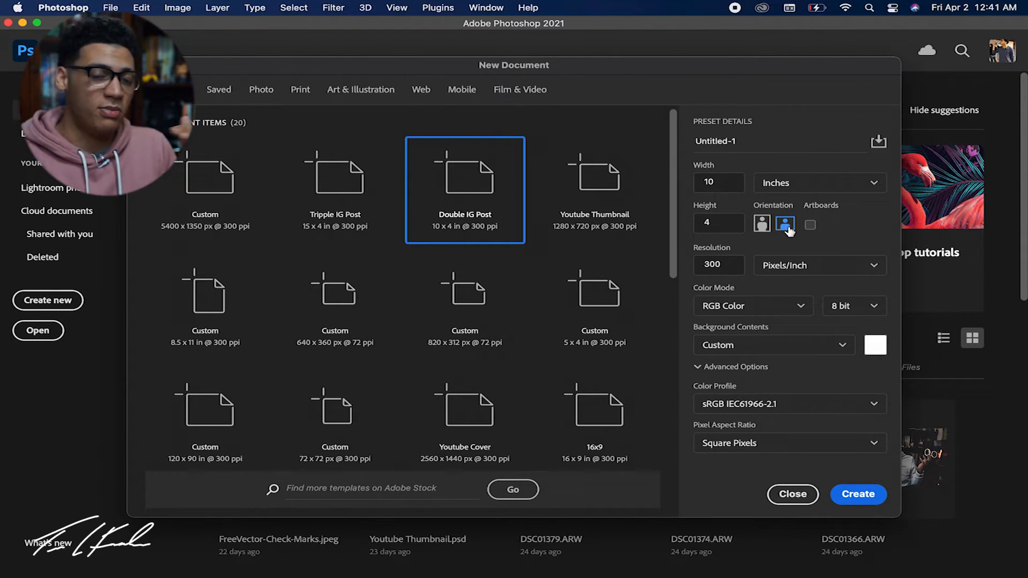
pyautogui.click(858, 495)
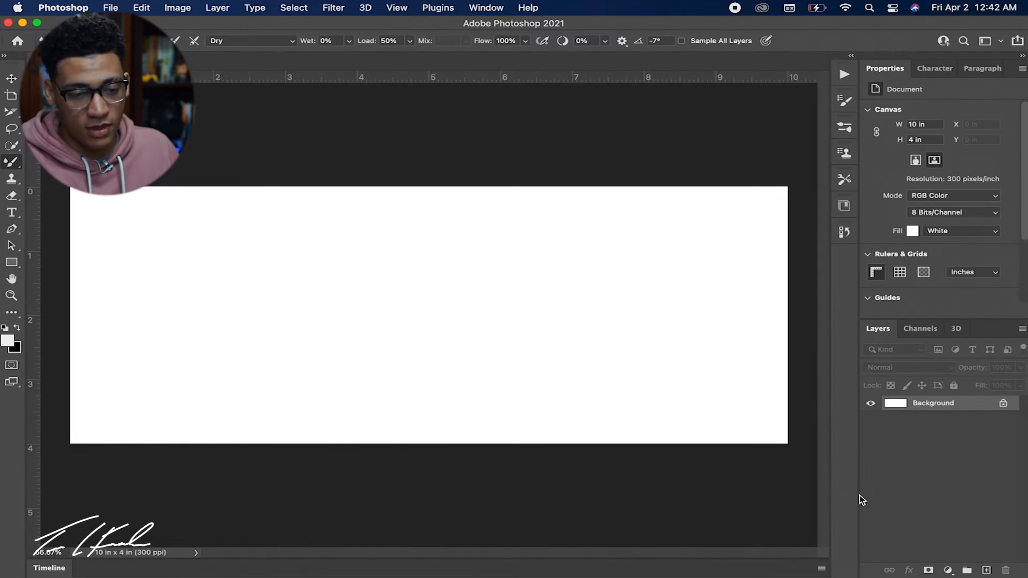
pyautogui.click(1004, 404)
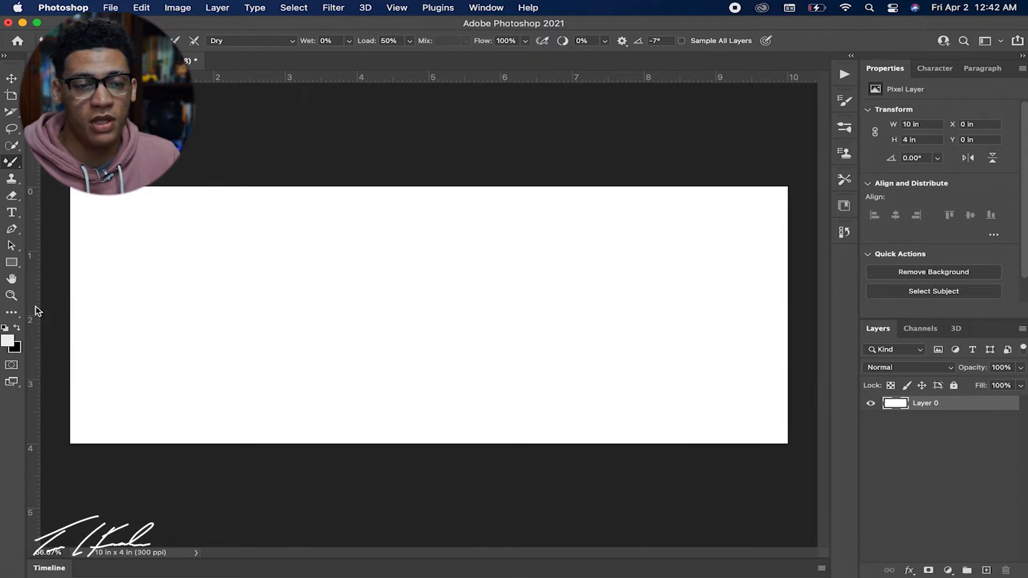
# Place a vertical guide at the canvas's centre, at 5 inches.
pyautogui.moveTo(37, 310); pyautogui.dragTo(429, 288)
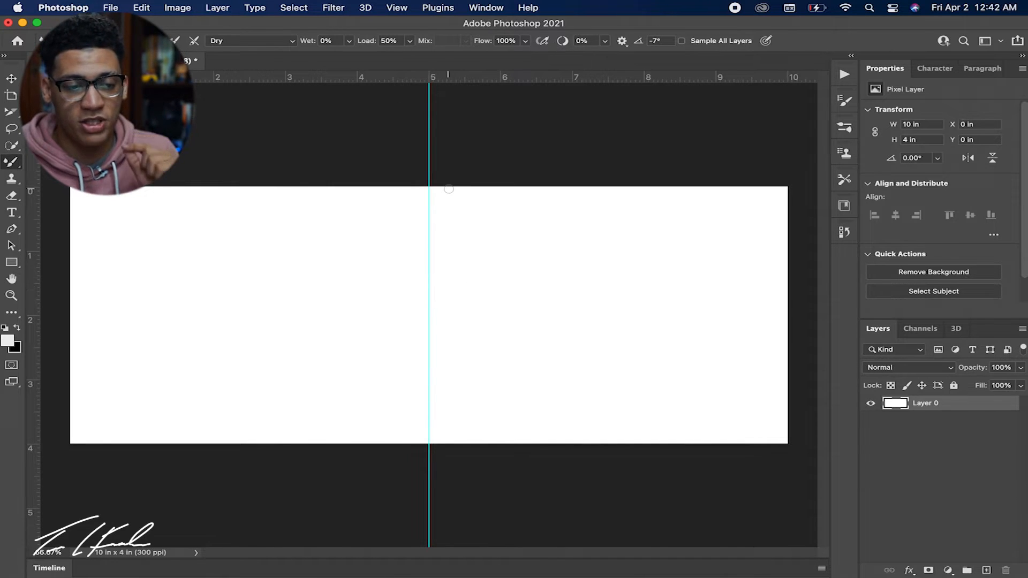
pyautogui.press('v')
pyautogui.moveTo(429, 155); pyautogui.dragTo(397, 191)
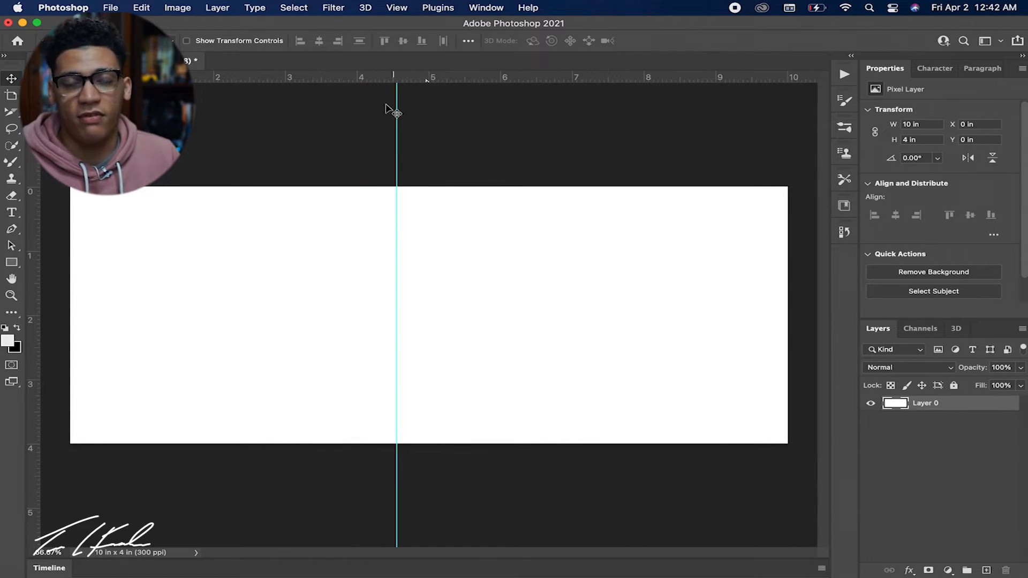
pyautogui.moveTo(396, 114); pyautogui.dragTo(429, 116)
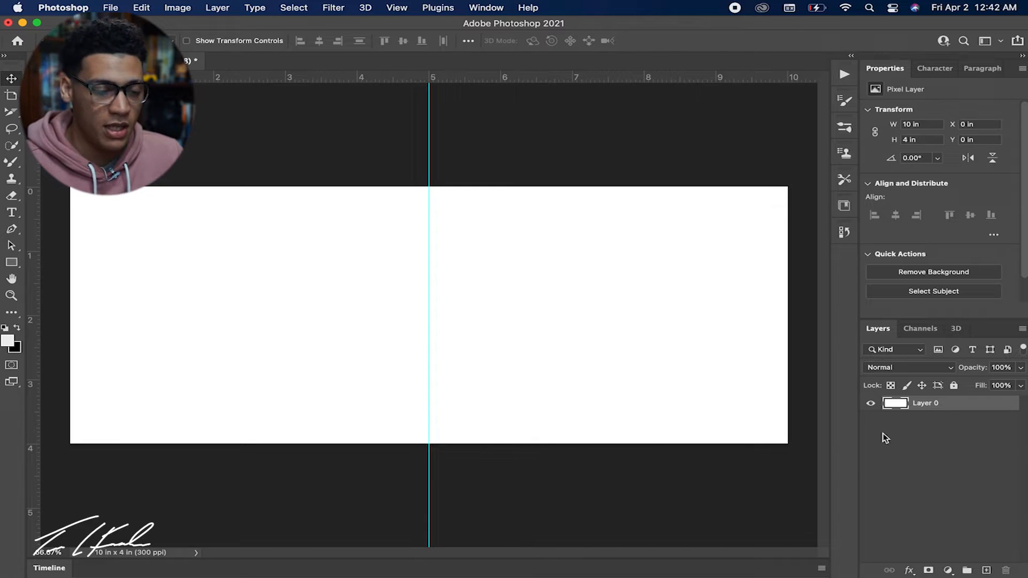
# Place Car 1.jpg, Car 2.jpg and Car 3.jpg from the Desktop folder into the document.
pyautogui.click(227, 546)
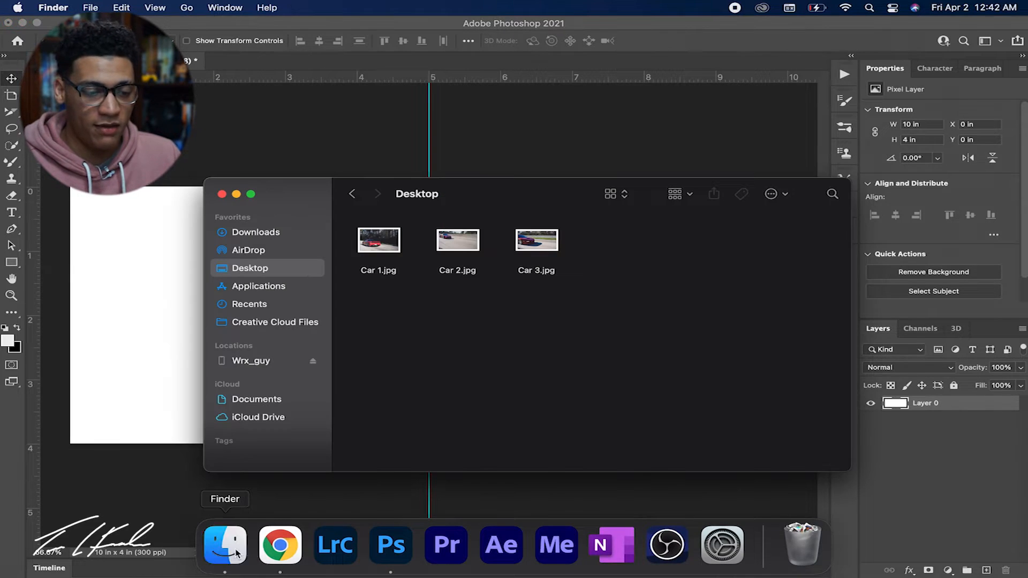
pyautogui.moveTo(584, 304); pyautogui.dragTo(126, 281)
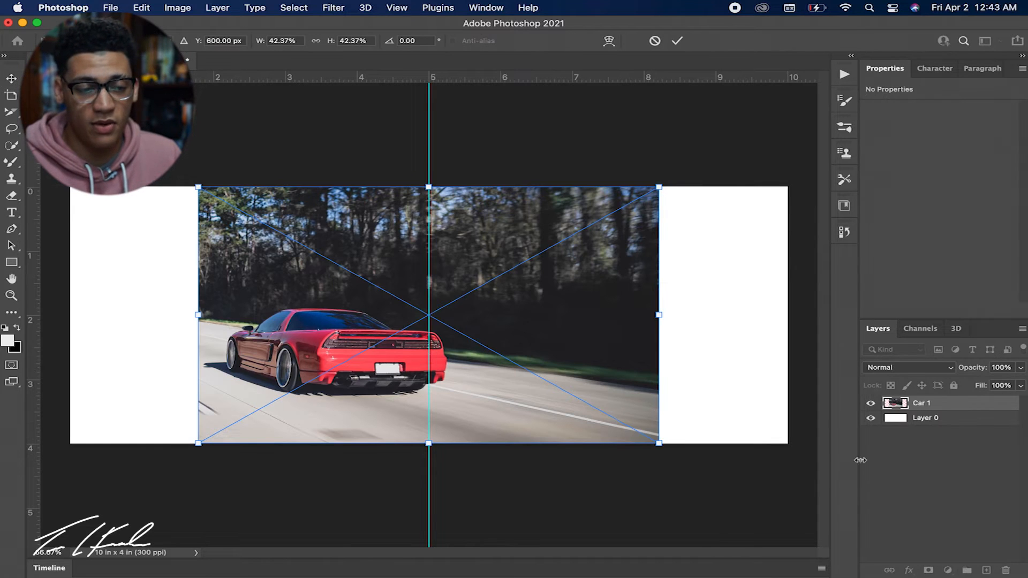
pyautogui.press('Return')
pyautogui.press('Return')
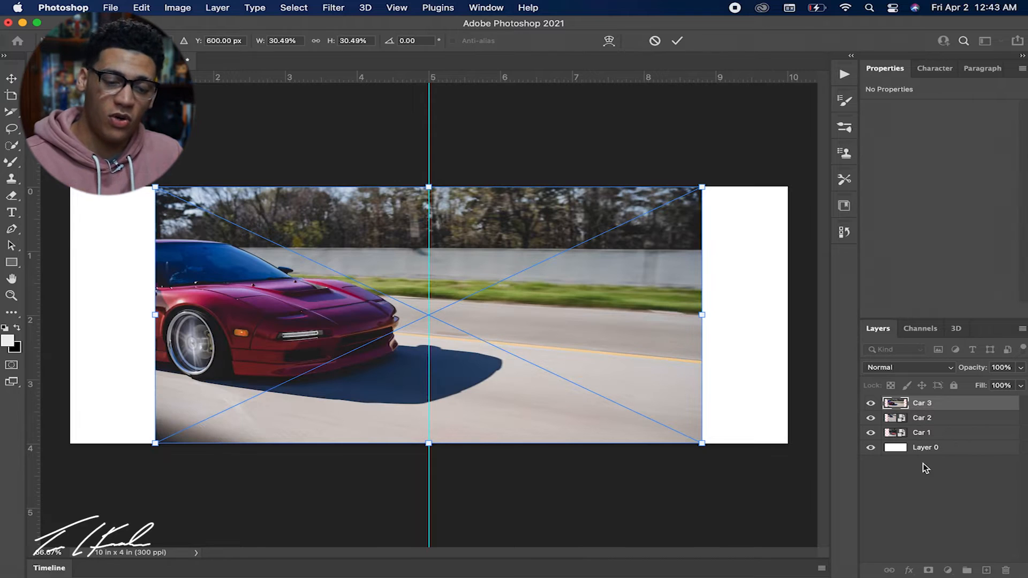
pyautogui.press('Return')
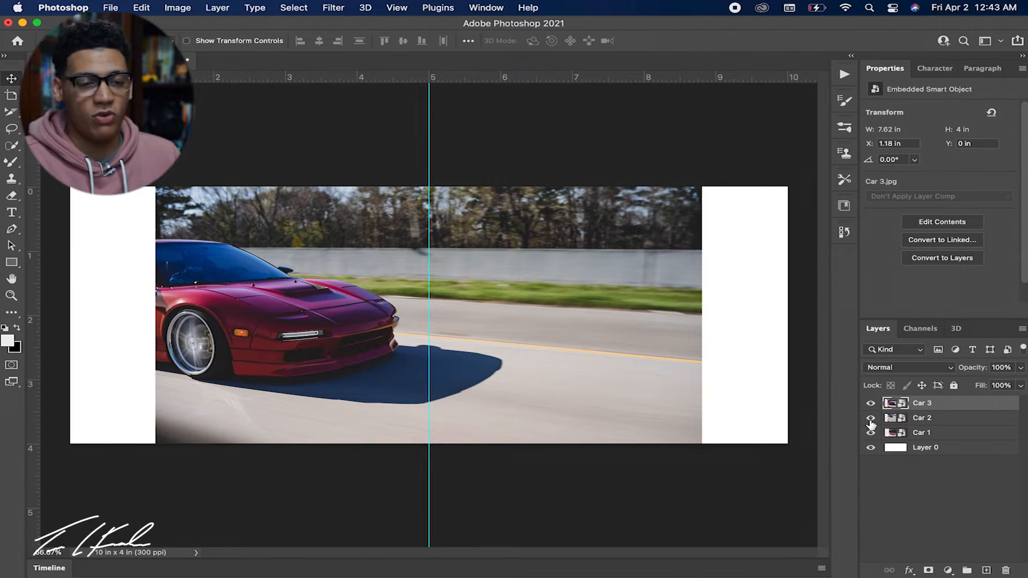
# Hide the three car layers and show only Car 1 and Car 2 again.
pyautogui.click(870, 419)
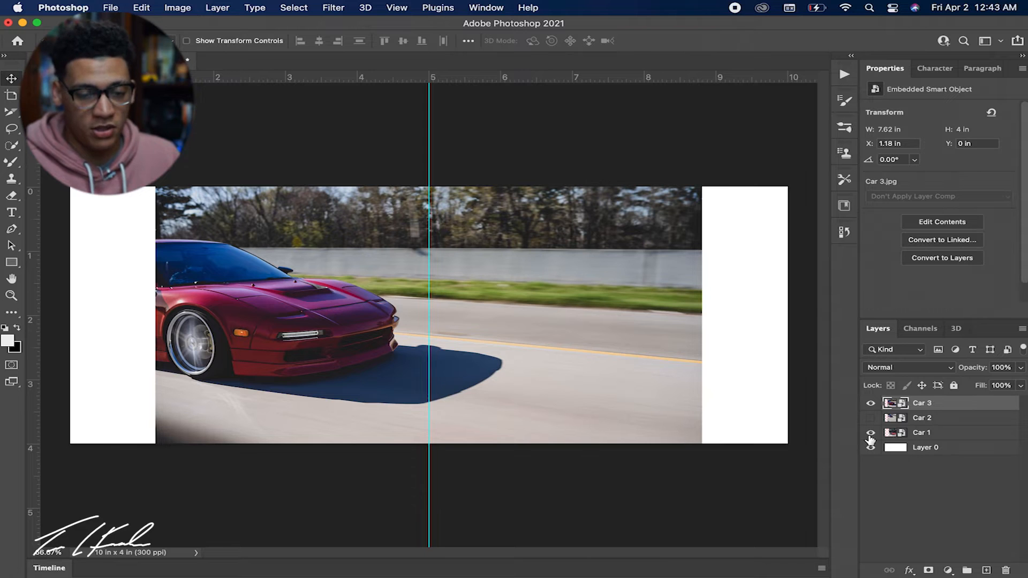
pyautogui.click(871, 403)
pyautogui.click(871, 432)
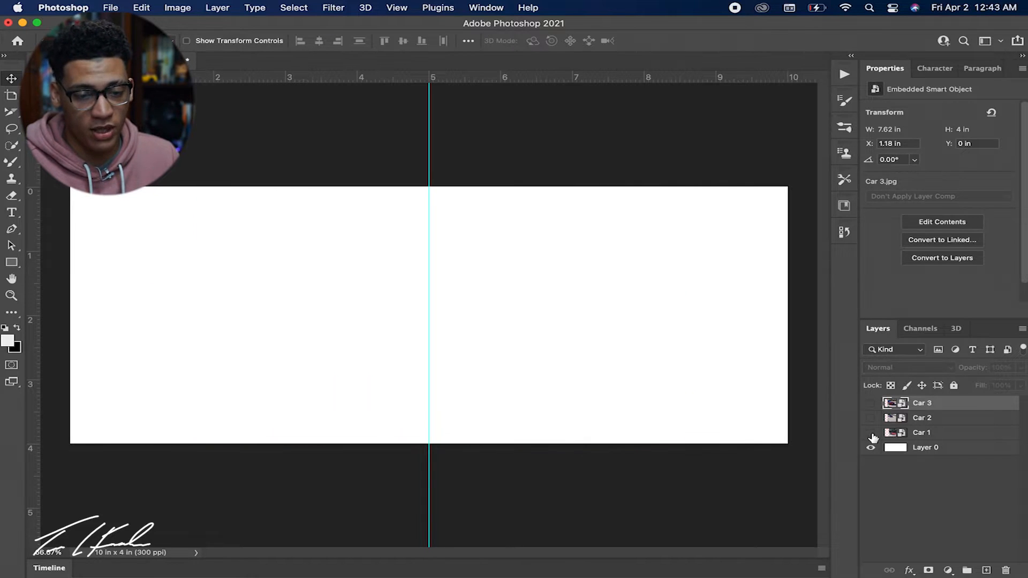
pyautogui.click(871, 432)
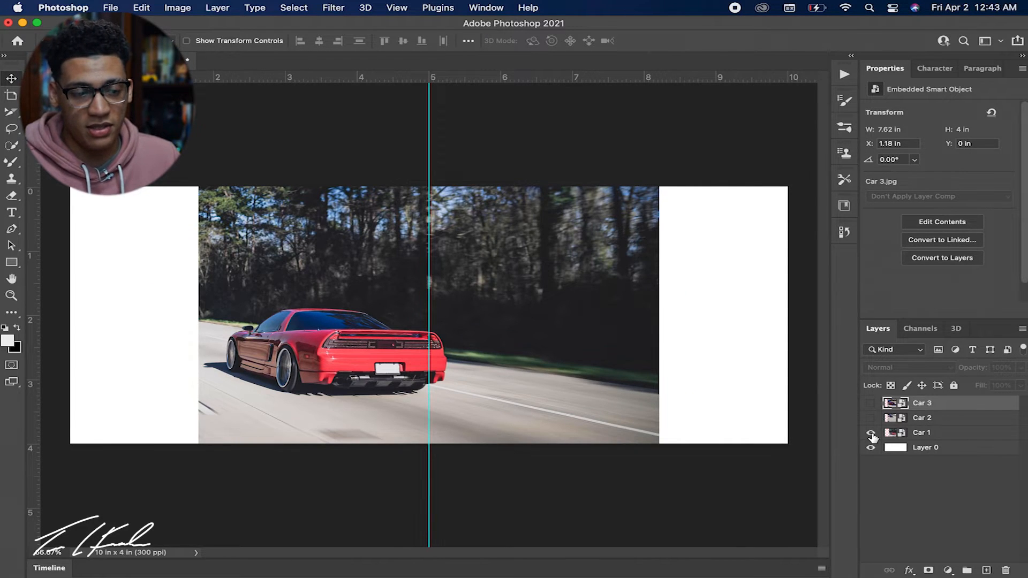
pyautogui.click(872, 421)
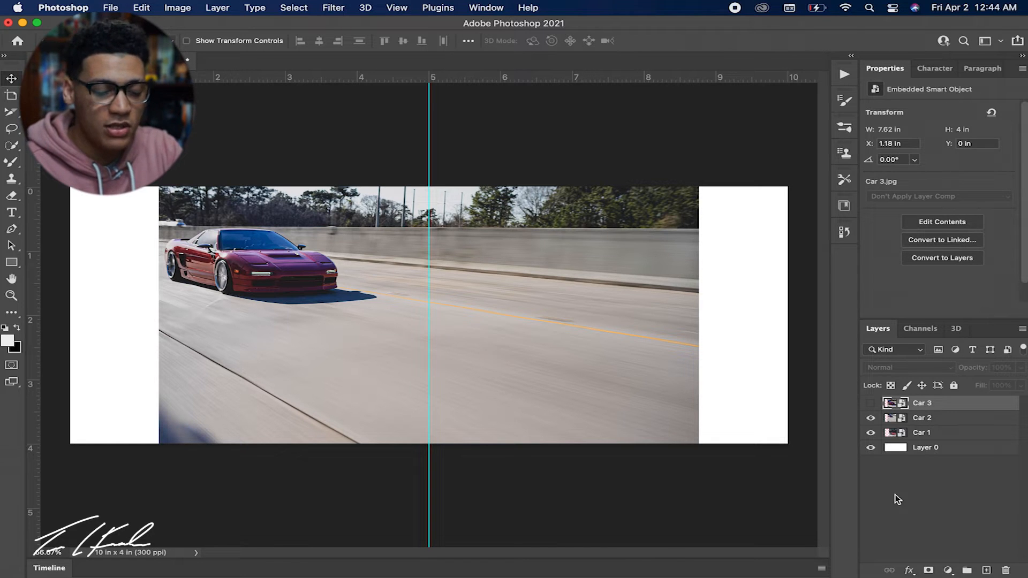
# Scale the Car 2 image proportionally to the full 10-inch canvas width and align its top with the canvas's top edge.
pyautogui.hotkey('alt', '[')
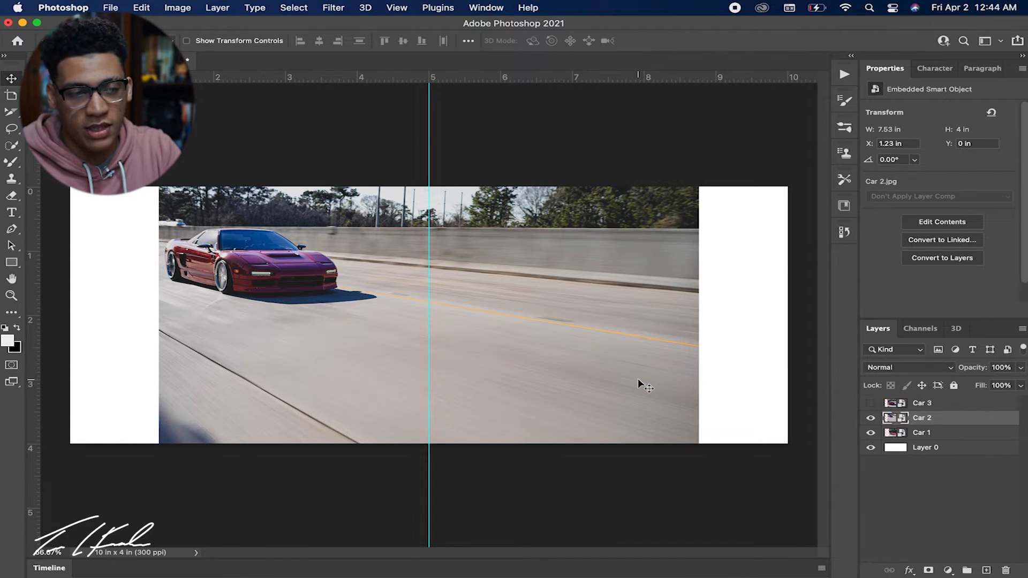
pyautogui.press('super+t')
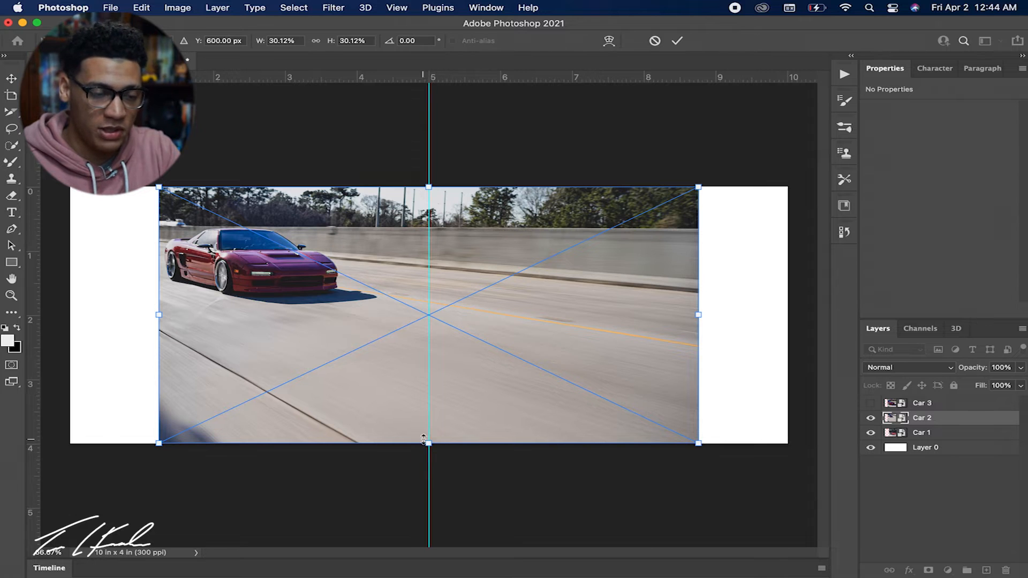
pyautogui.moveTo(423, 439)
pyautogui.mouseDown()
pyautogui.moveTo(434, 367)
pyautogui.moveTo(445, 373)
pyautogui.moveTo(433, 529)
pyautogui.moveTo(434, 451)
pyautogui.mouseUp()
pyautogui.press('super+z')
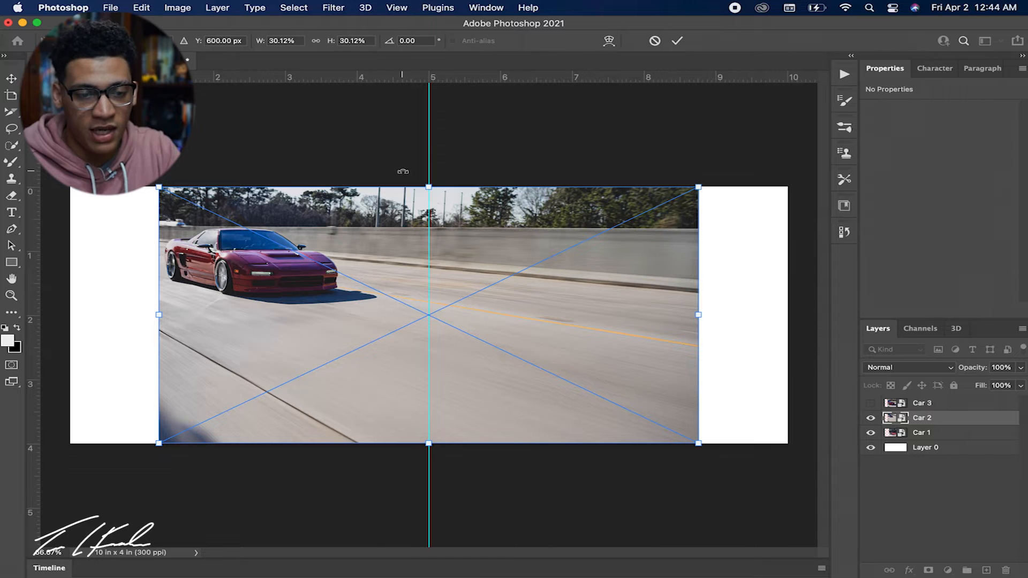
pyautogui.moveTo(159, 315); pyautogui.dragTo(70, 315)
pyautogui.moveTo(695, 317); pyautogui.dragTo(787, 317)
pyautogui.moveTo(682, 309); pyautogui.dragTo(675, 351)
pyautogui.press('Return')
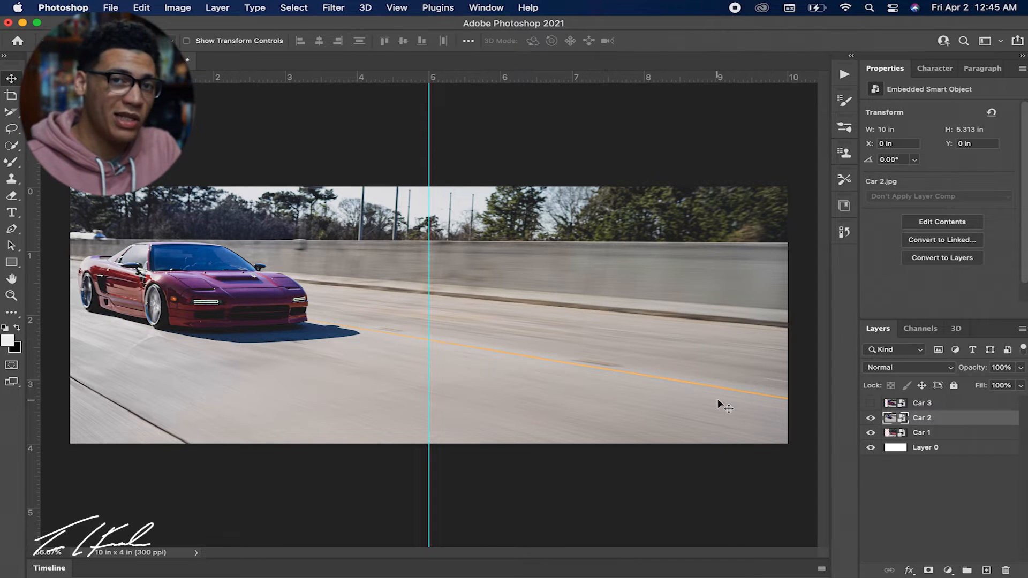
# Flip the Car 2 image horizontally.
pyautogui.rightClick(719, 402)
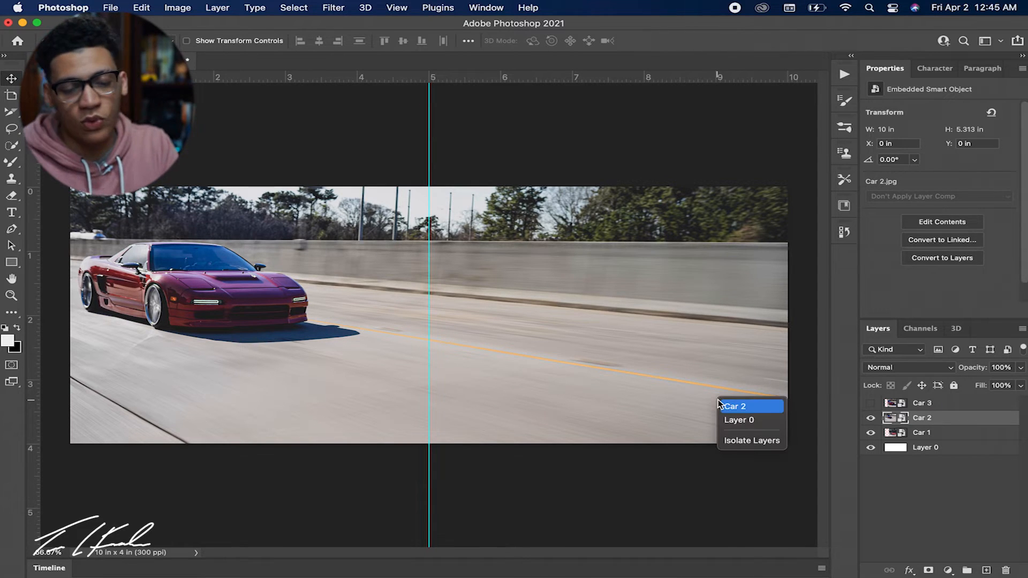
pyautogui.click(945, 427)
pyautogui.press('super+t')
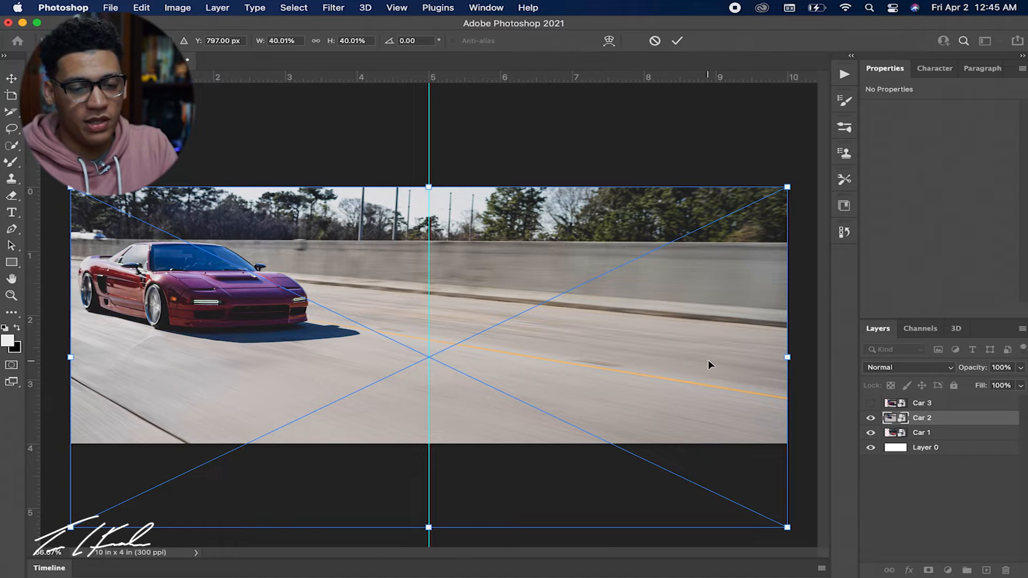
pyautogui.rightClick(708, 360)
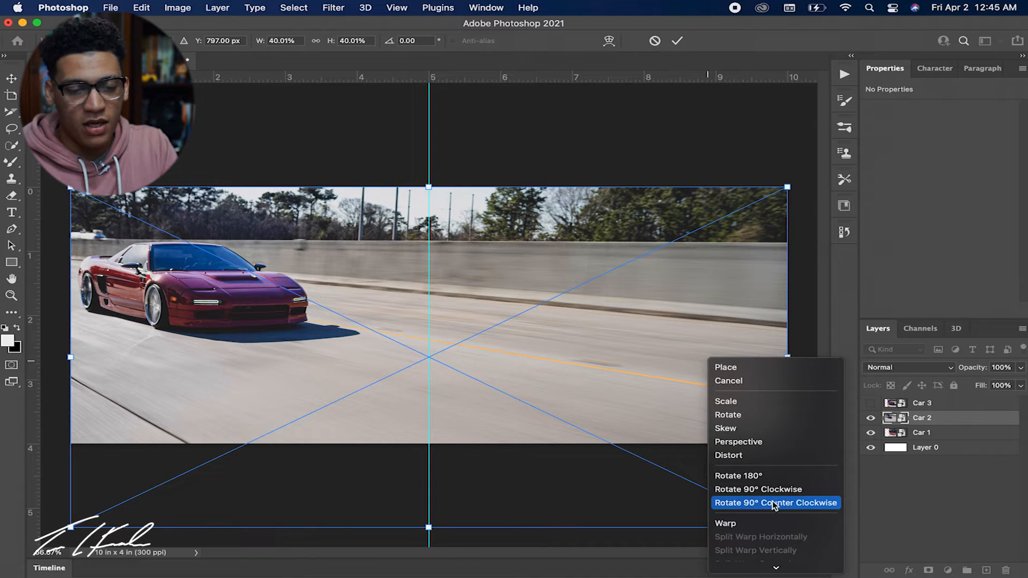
pyautogui.click(768, 563)
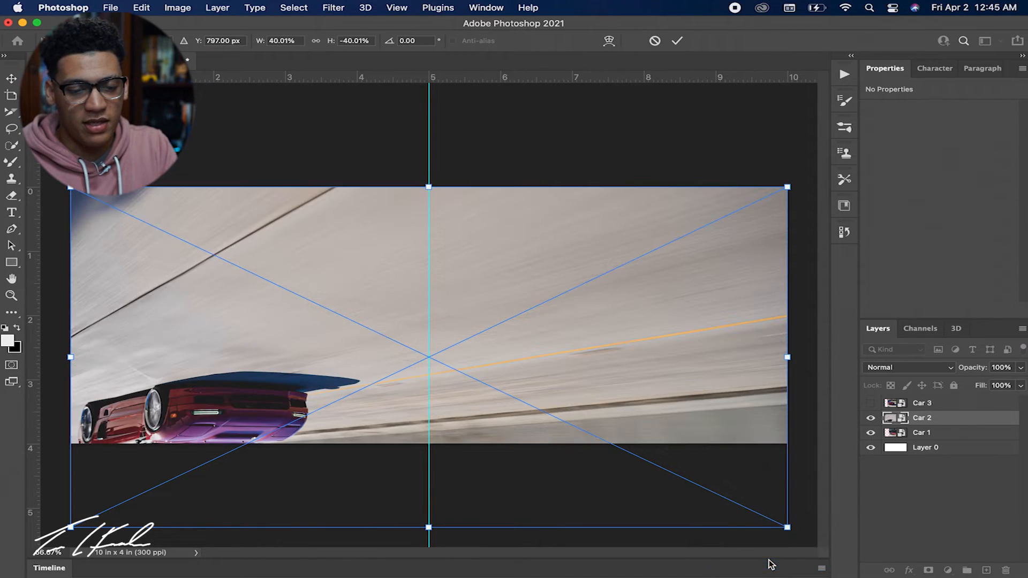
pyautogui.press('super+z')
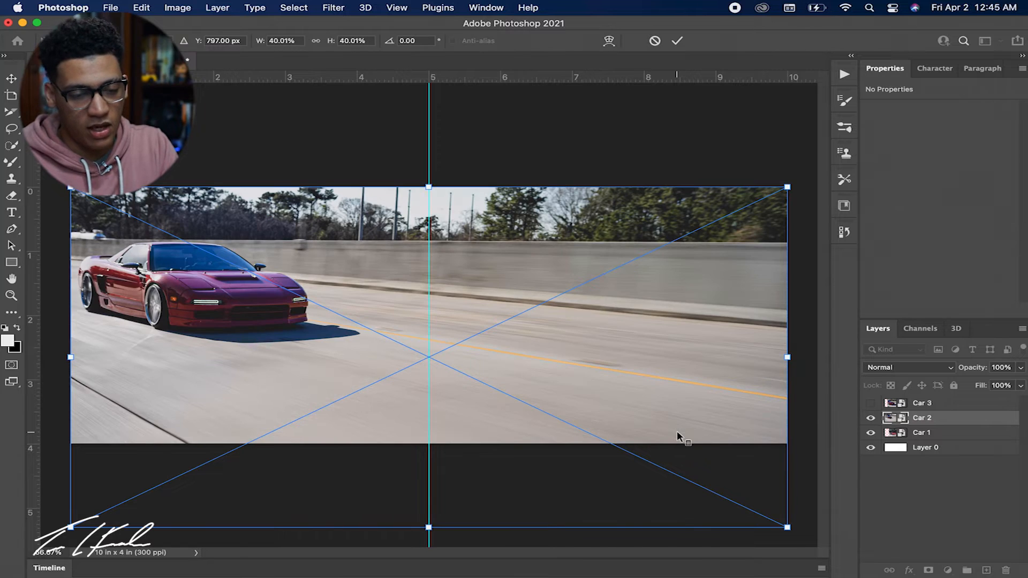
pyautogui.rightClick(677, 430)
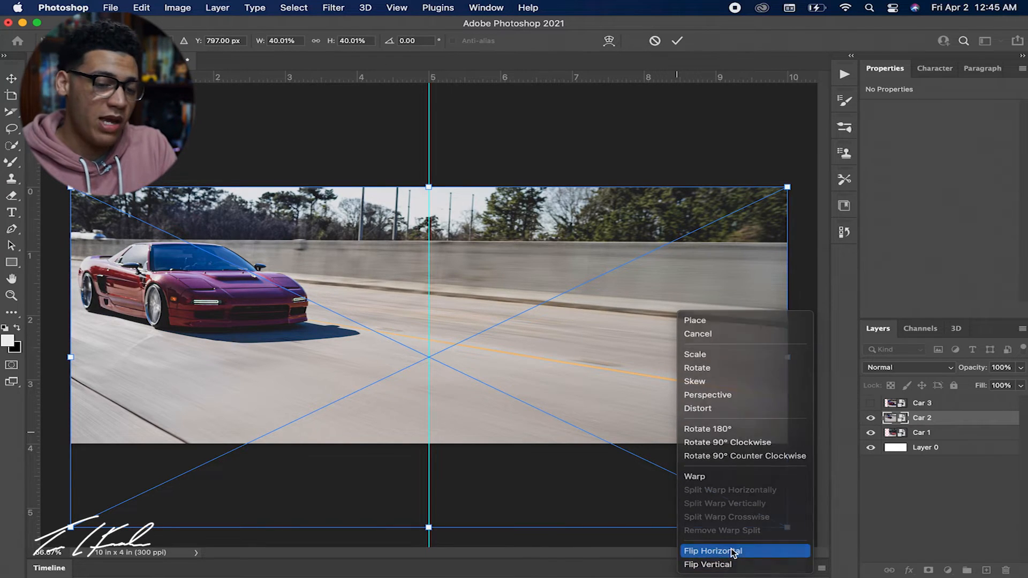
pyautogui.click(728, 552)
pyautogui.click(879, 512)
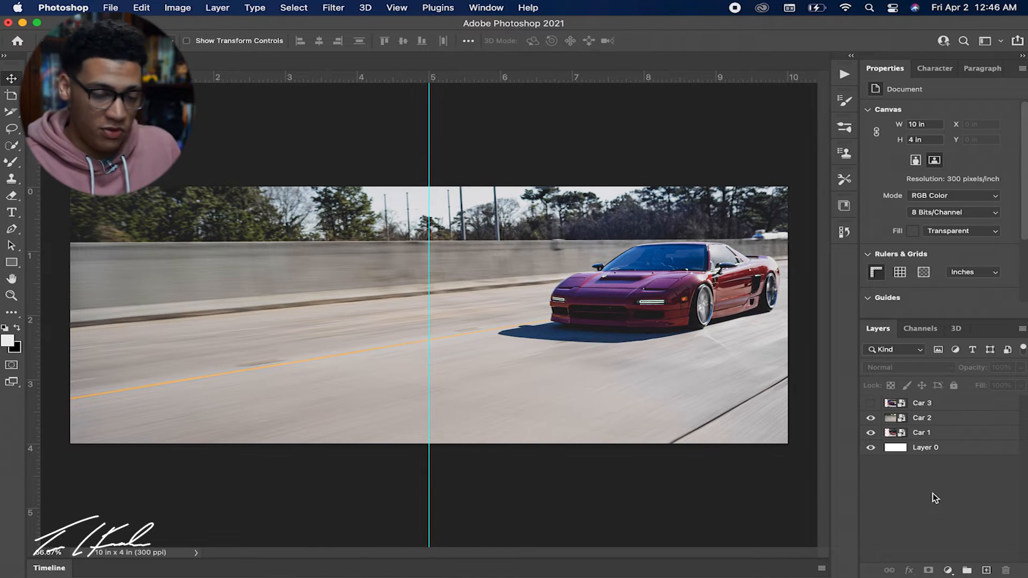
# Hide Car 2, show Car 1 and move it flush with the canvas's left edge.
pyautogui.click(870, 418)
pyautogui.click(871, 433)
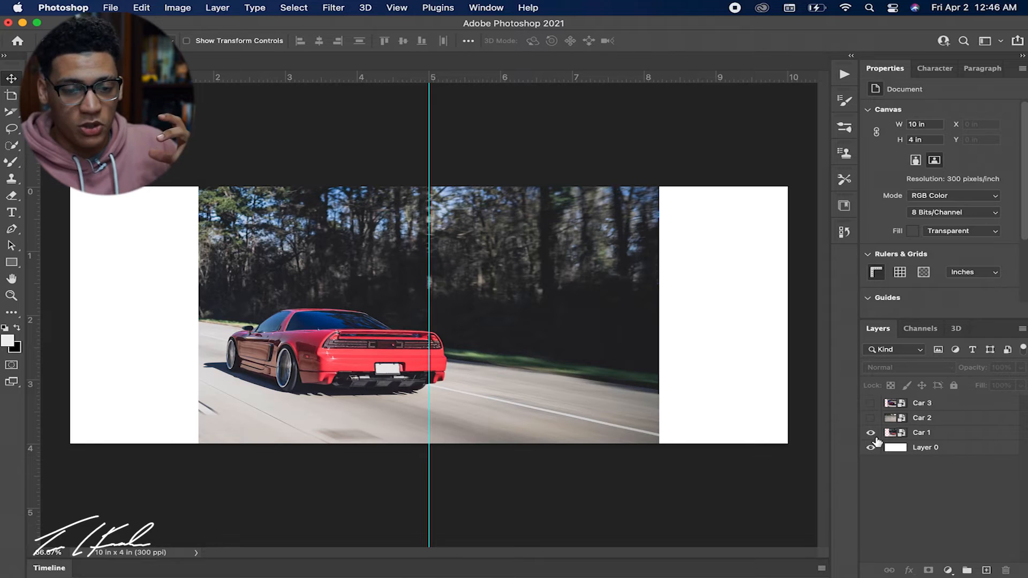
pyautogui.moveTo(517, 370); pyautogui.dragTo(390, 370)
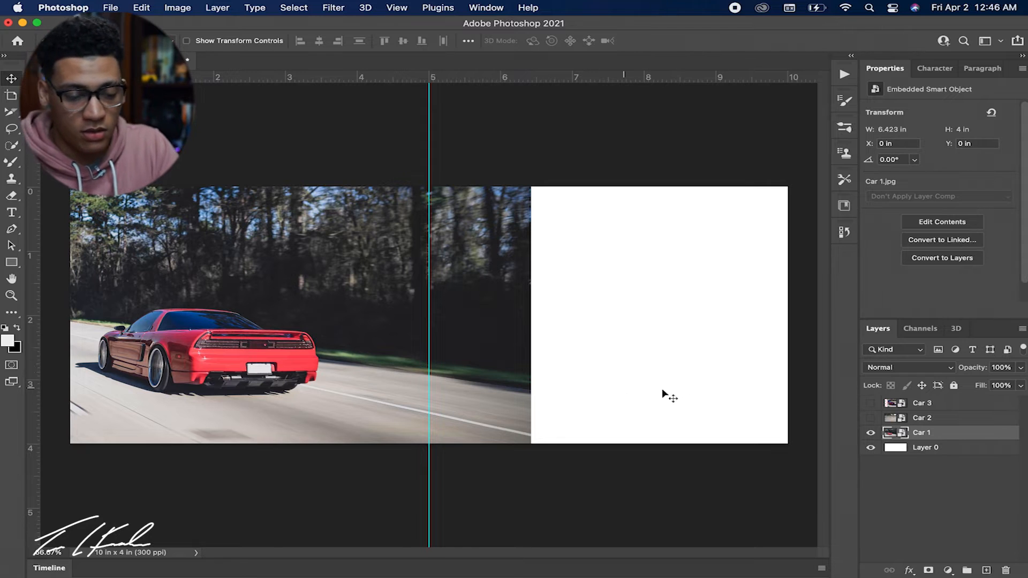
# Show the Car 2 layer and reorder it directly beneath Car 1 in the layer stack.
pyautogui.click(871, 418)
pyautogui.click(711, 393)
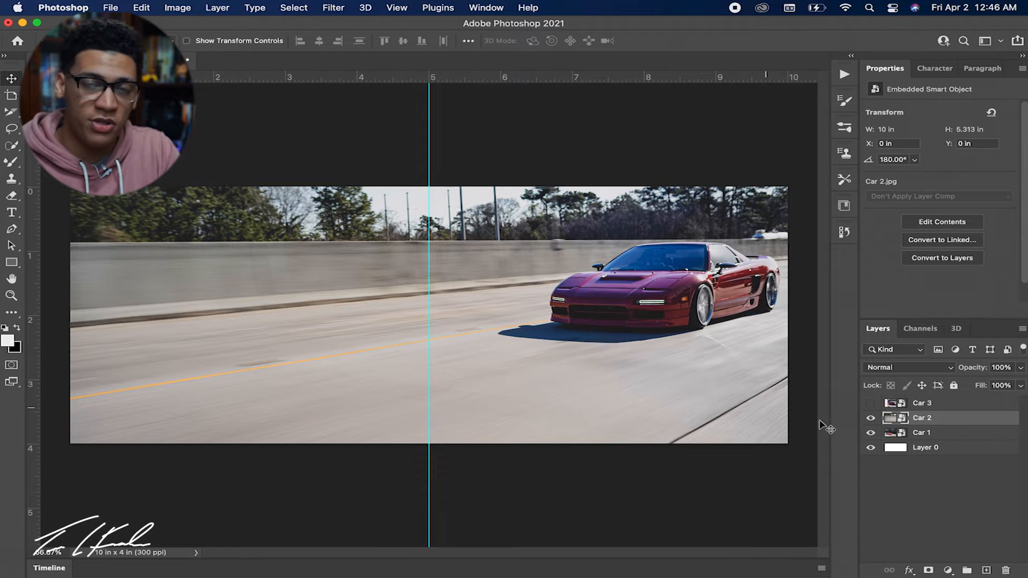
pyautogui.moveTo(933, 418); pyautogui.dragTo(932, 448)
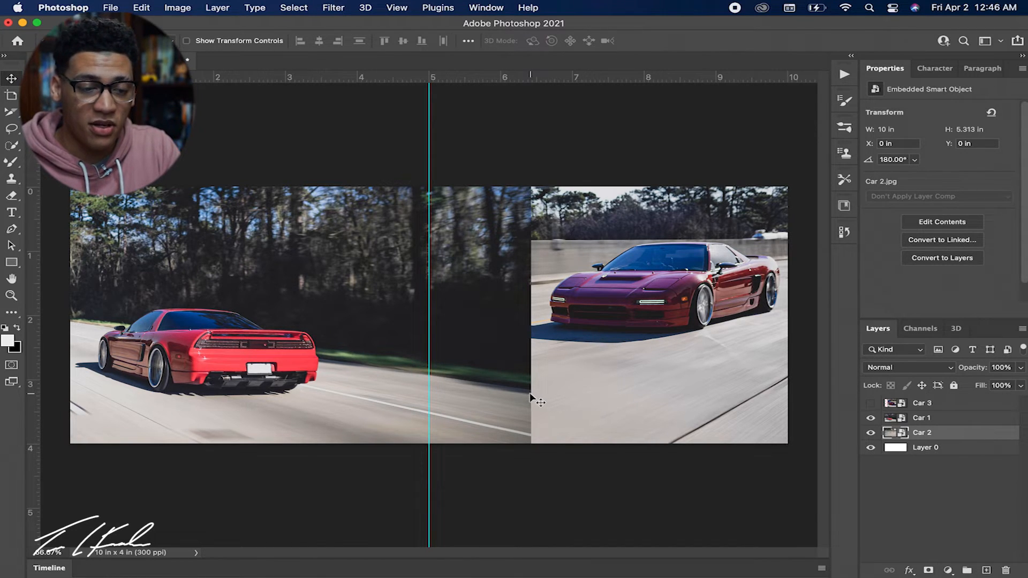
pyautogui.click(513, 400)
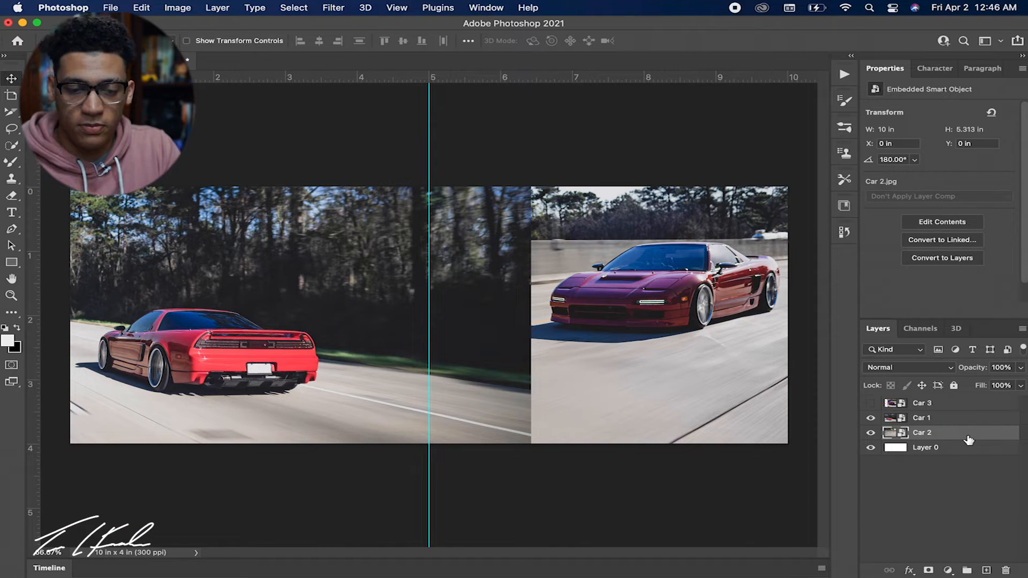
# Scale the Car 1 image down proportionally to about 3.89 × 2.42 in and place it in the canvas's upper-left area.
pyautogui.press('super+t')
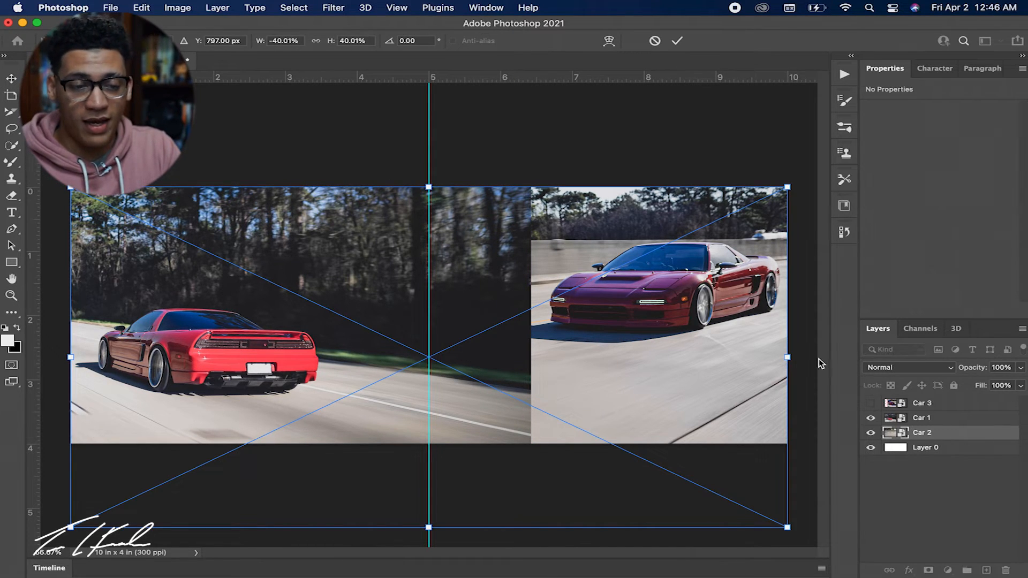
pyautogui.press('Return')
pyautogui.click(962, 423)
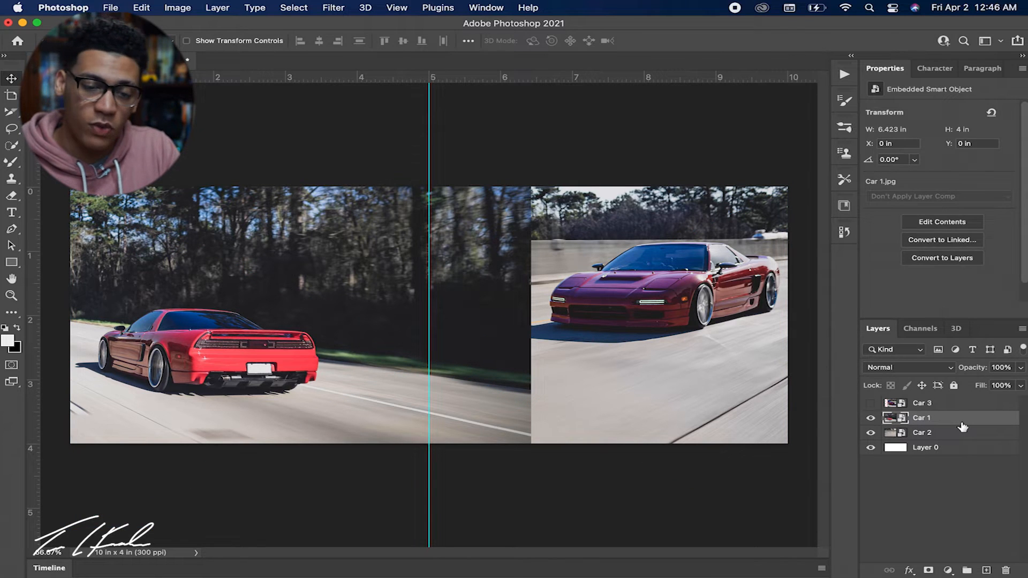
pyautogui.press('super+t')
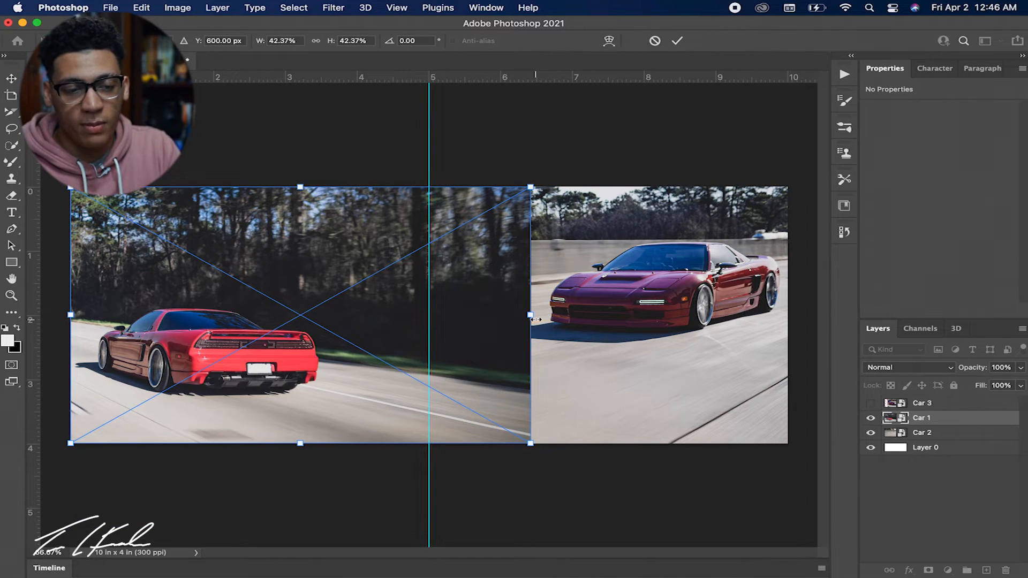
pyautogui.moveTo(532, 319); pyautogui.dragTo(383, 320)
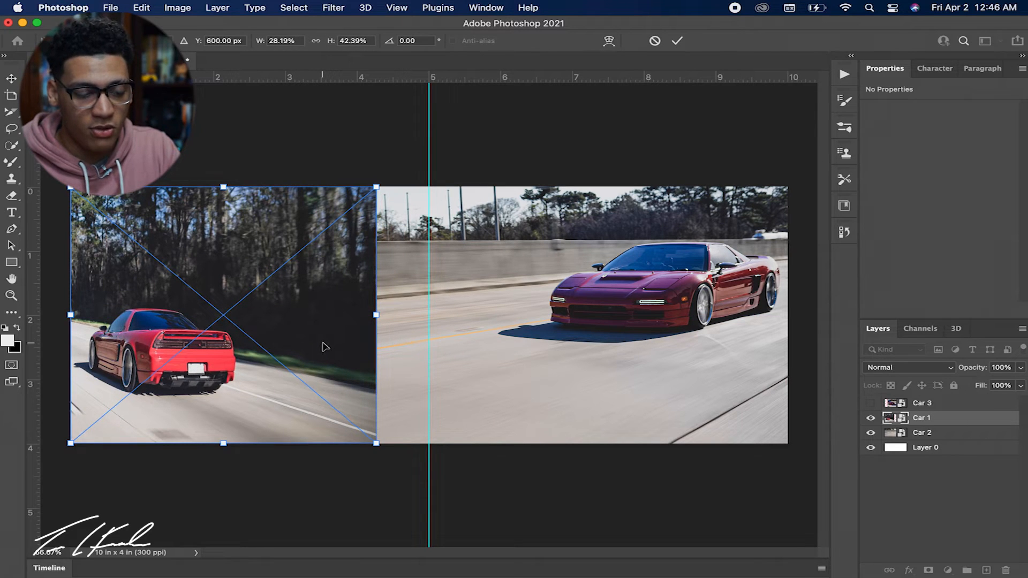
pyautogui.press('super+z')
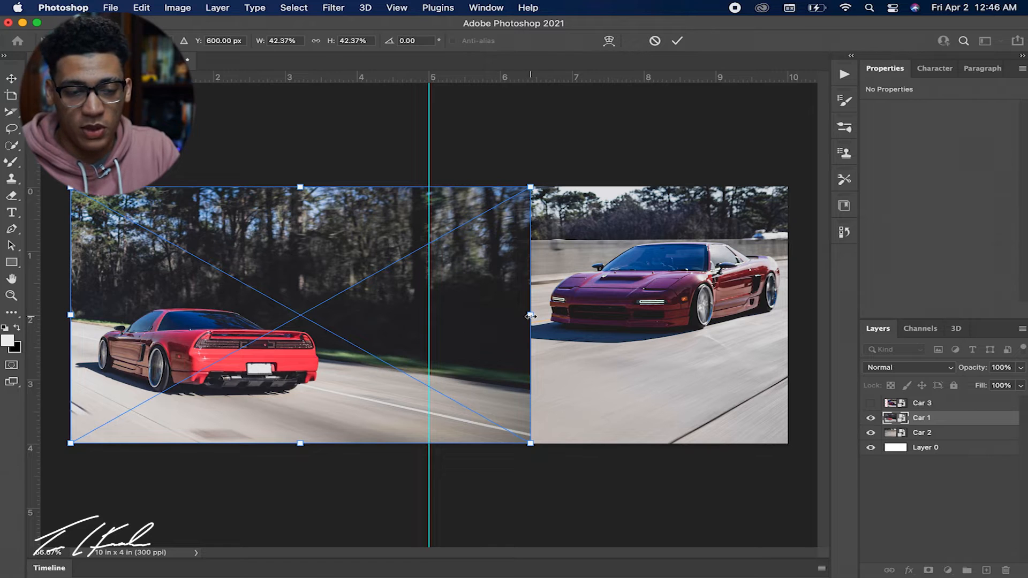
pyautogui.moveTo(530, 316); pyautogui.dragTo(319, 296)
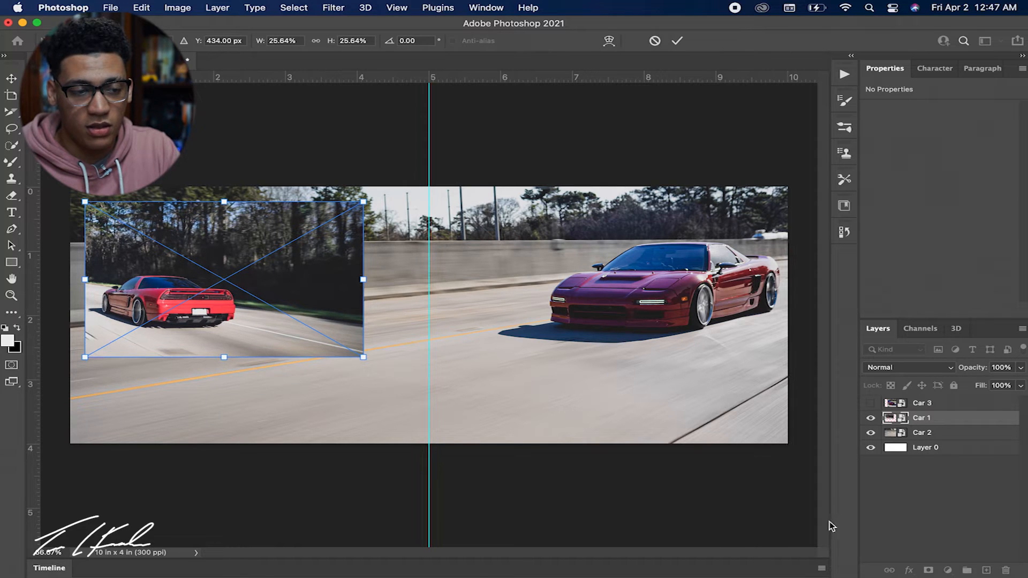
pyautogui.click(898, 497)
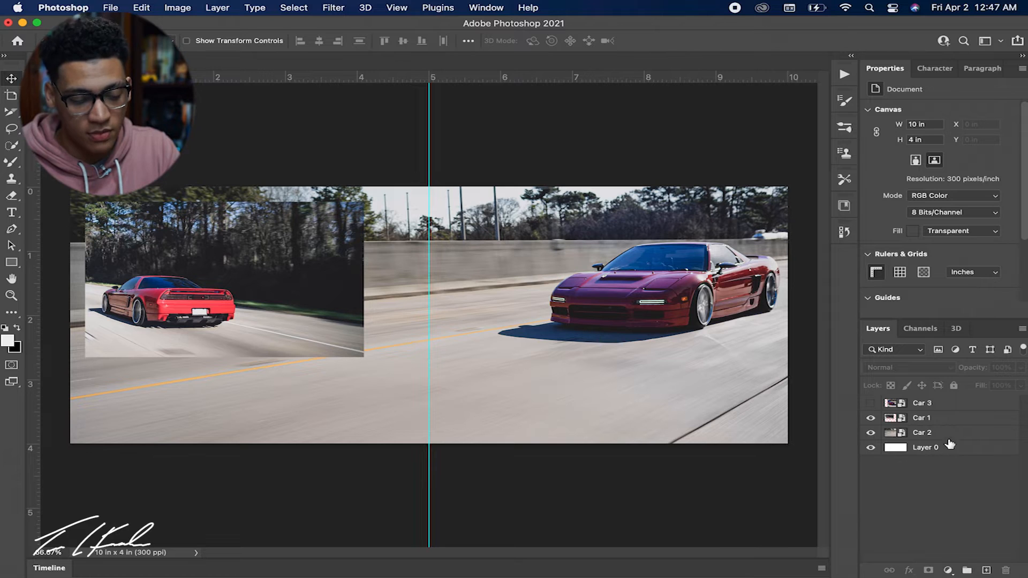
# Show Car 3, scale it down proportionally to about 3.69 × 1.94 in and place it in the canvas's lower-left area.
pyautogui.click(944, 407)
pyautogui.click(871, 403)
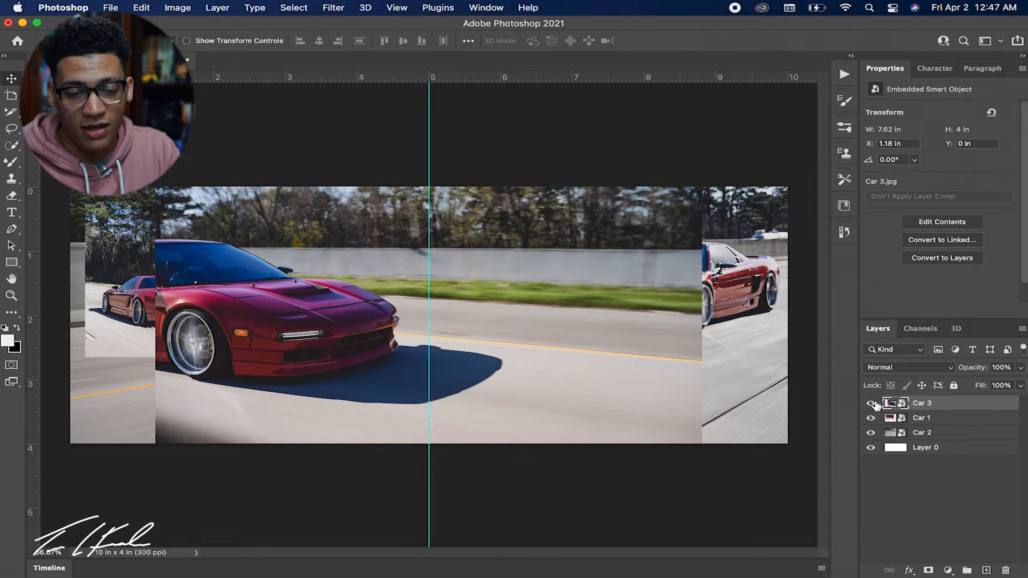
pyautogui.press('super+t')
pyautogui.moveTo(698, 443); pyautogui.dragTo(242, 399)
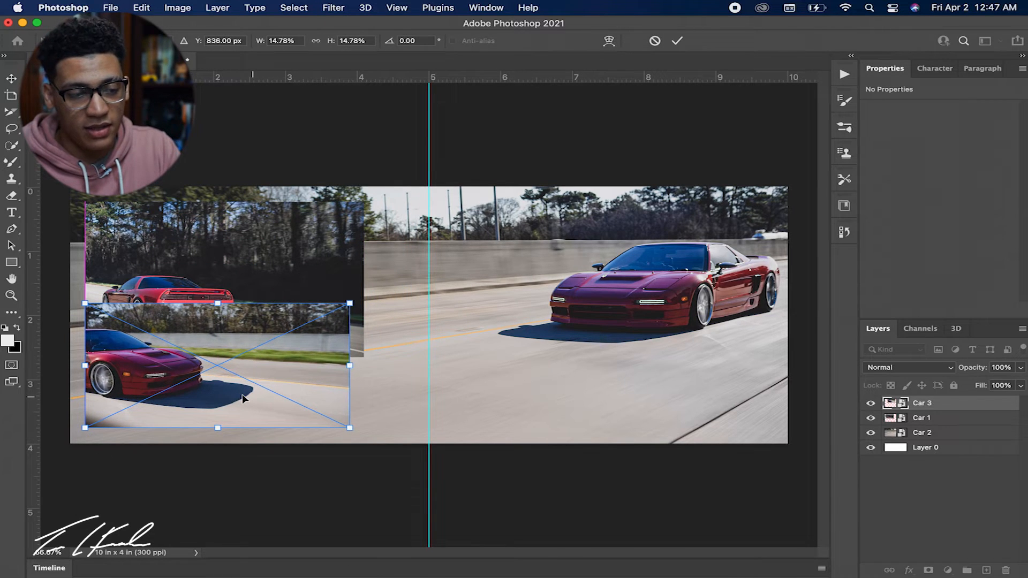
pyautogui.moveTo(278, 261); pyautogui.dragTo(327, 251)
pyautogui.hotkey('ctrl', 'z')
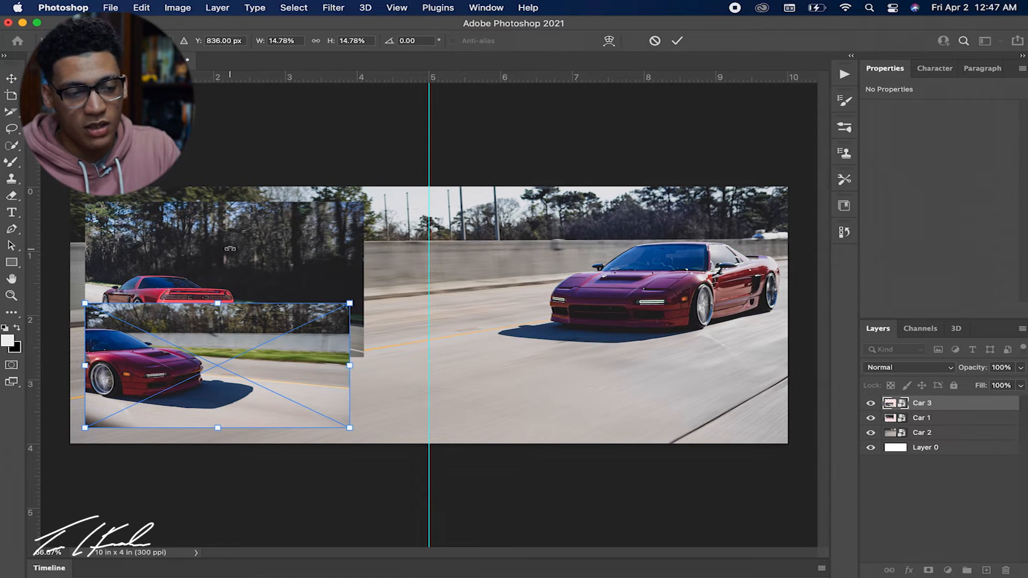
pyautogui.press('Return')
# Scale Car 1 down to about 3.34 × 2.08 in and place it on the canvas's bottom edge, centred on the 5-inch guide.
pyautogui.click(234, 253)
pyautogui.hotkey('ctrl', 'r')
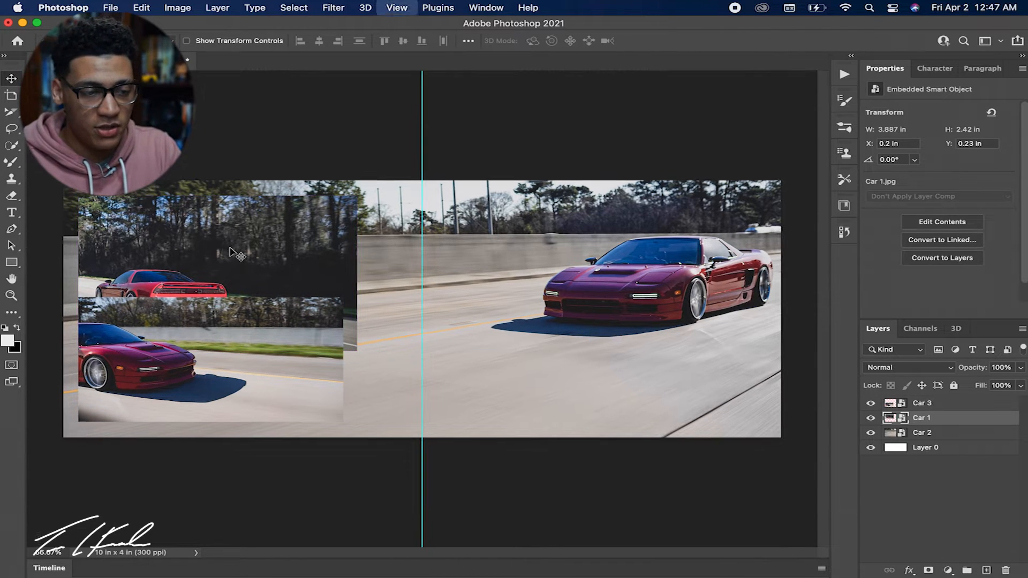
pyautogui.hotkey('ctrl', 'r')
pyautogui.hotkey('ctrl', 't')
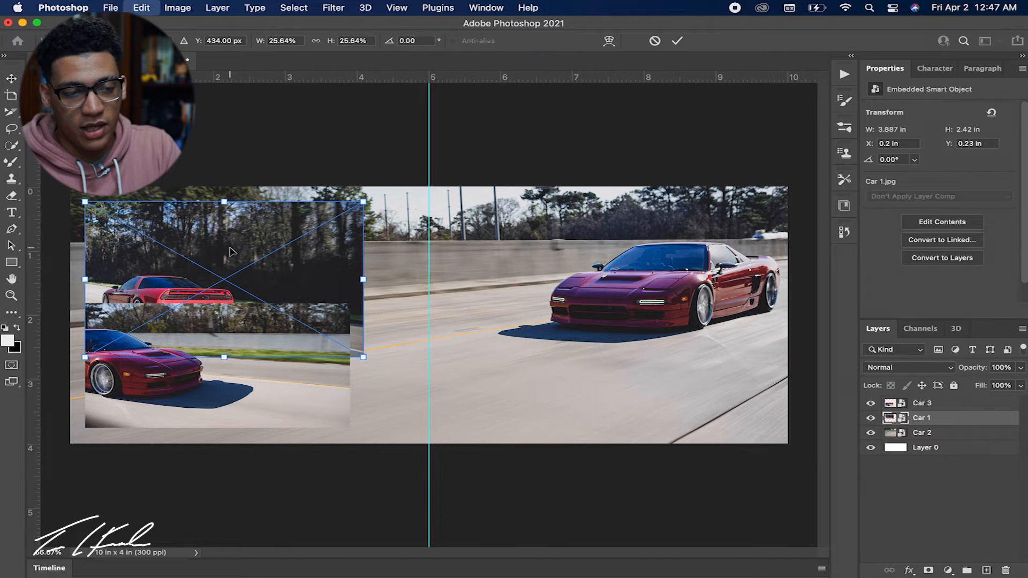
pyautogui.moveTo(254, 250); pyautogui.dragTo(450, 338)
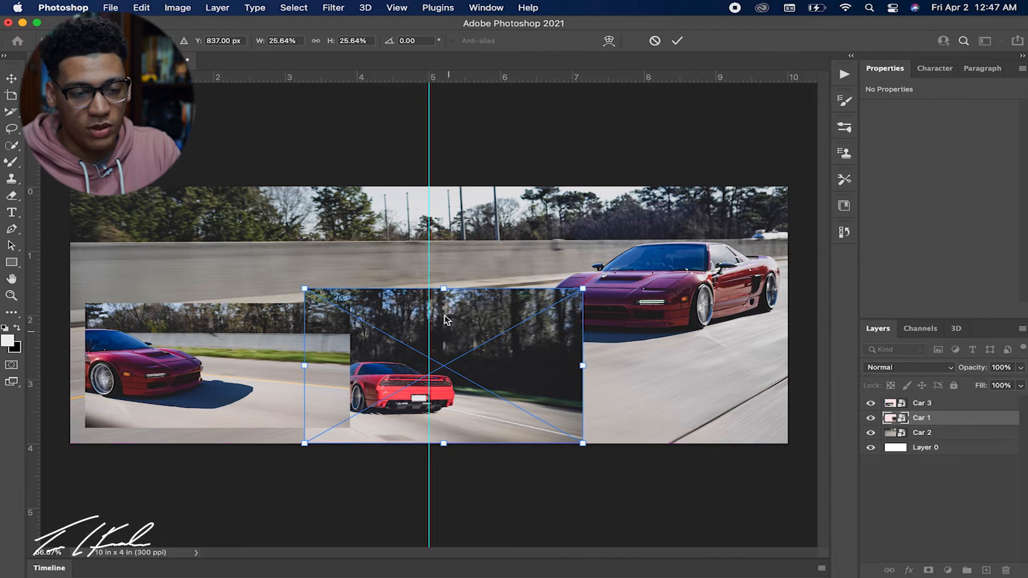
pyautogui.moveTo(447, 296); pyautogui.dragTo(448, 317)
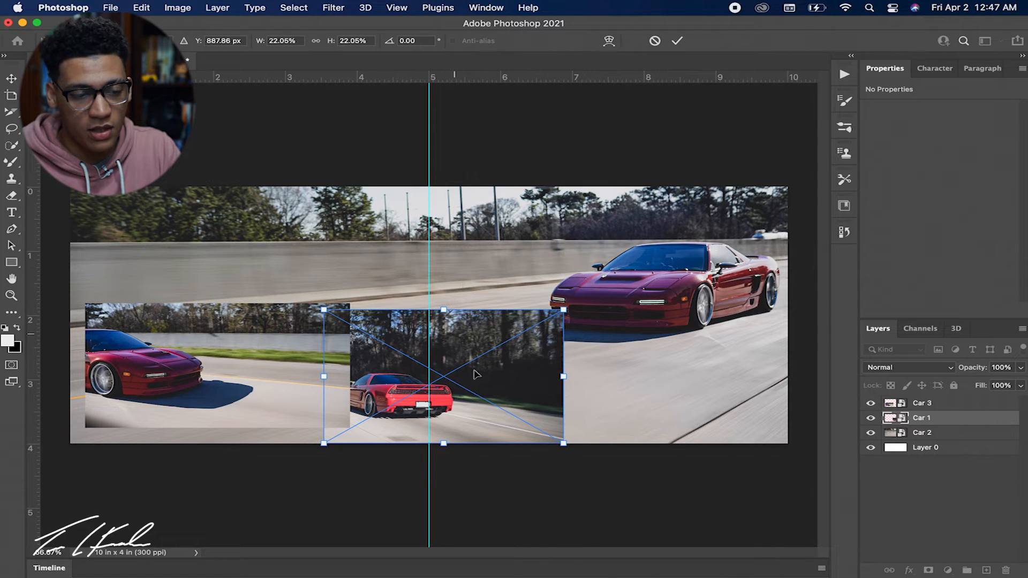
pyautogui.press('Return')
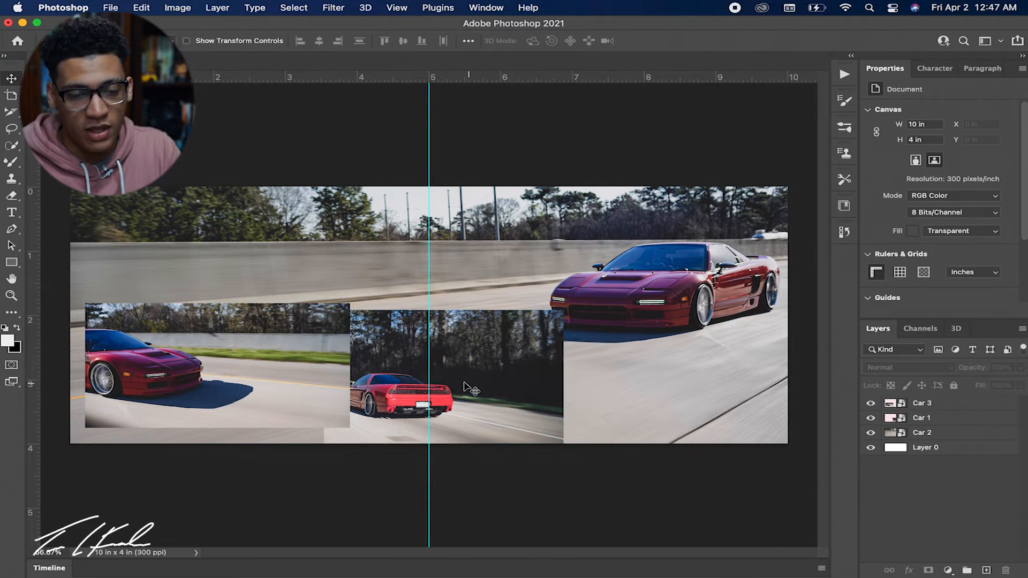
pyautogui.moveTo(460, 401)
pyautogui.mouseDown()
pyautogui.moveTo(478, 401)
pyautogui.moveTo(448, 402)
pyautogui.mouseUp()
# Move Car 3 to 0.15 in from the canvas's top and left edges, and scale Car 1 to 2 in high, keeping it bottom-centred.
pyautogui.moveTo(329, 388); pyautogui.dragTo(318, 267)
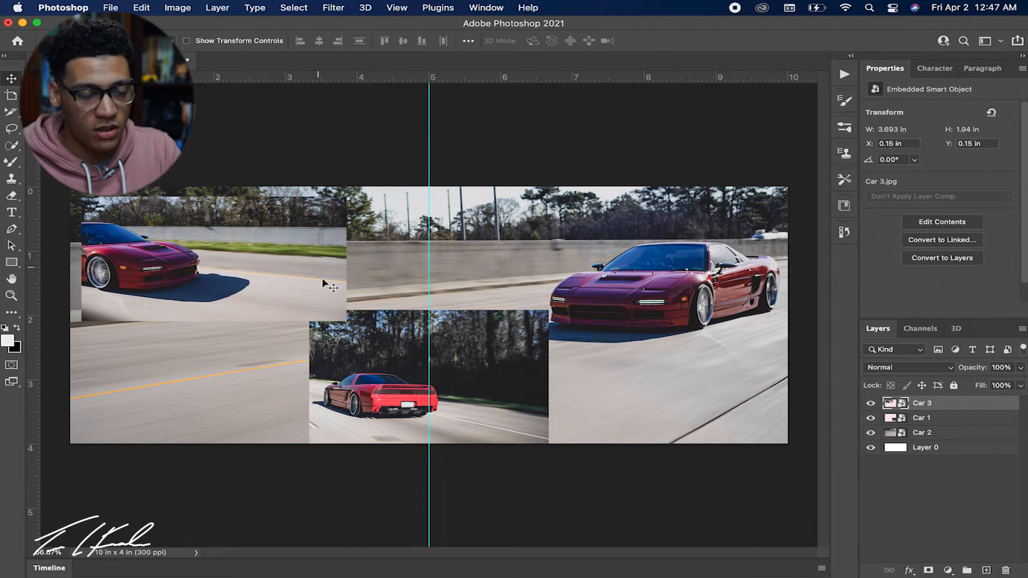
pyautogui.click(383, 340)
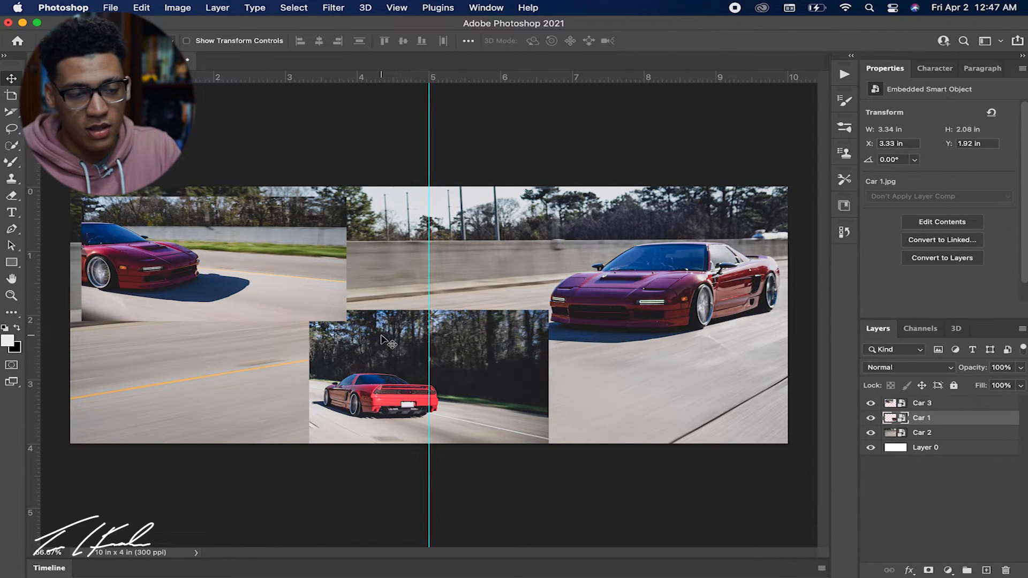
pyautogui.press('super+t')
pyautogui.moveTo(429, 312)
pyautogui.mouseDown()
pyautogui.moveTo(431, 325)
pyautogui.moveTo(429, 316)
pyautogui.mouseUp()
pyautogui.click(870, 501)
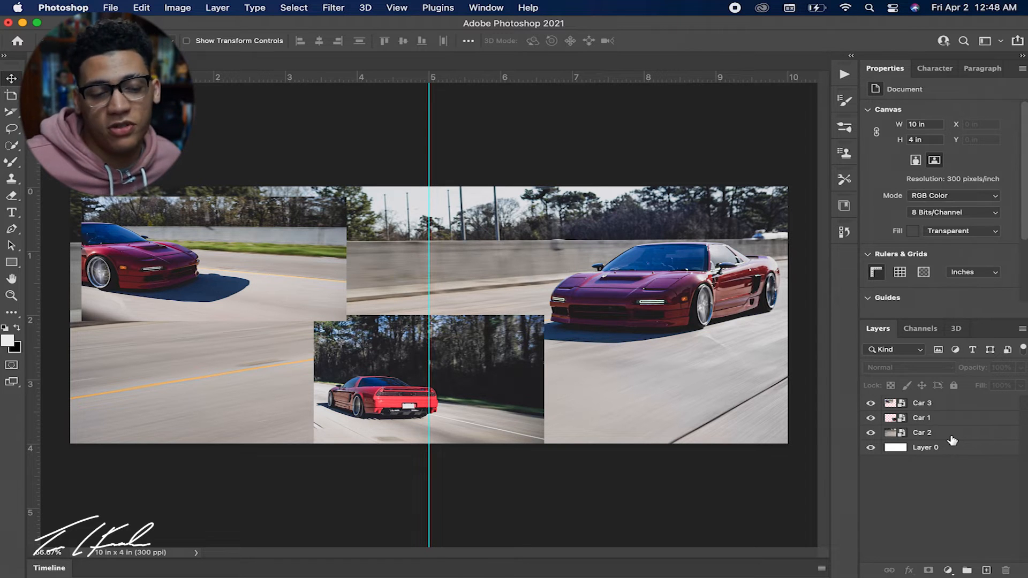
# Examine the collage up close from edge to edge, checking how the photos sit on both sides of the centre guide.
pyautogui.press('z')
pyautogui.moveTo(391, 345); pyautogui.dragTo(421, 351)
pyautogui.hscroll(-15, 413, 345)
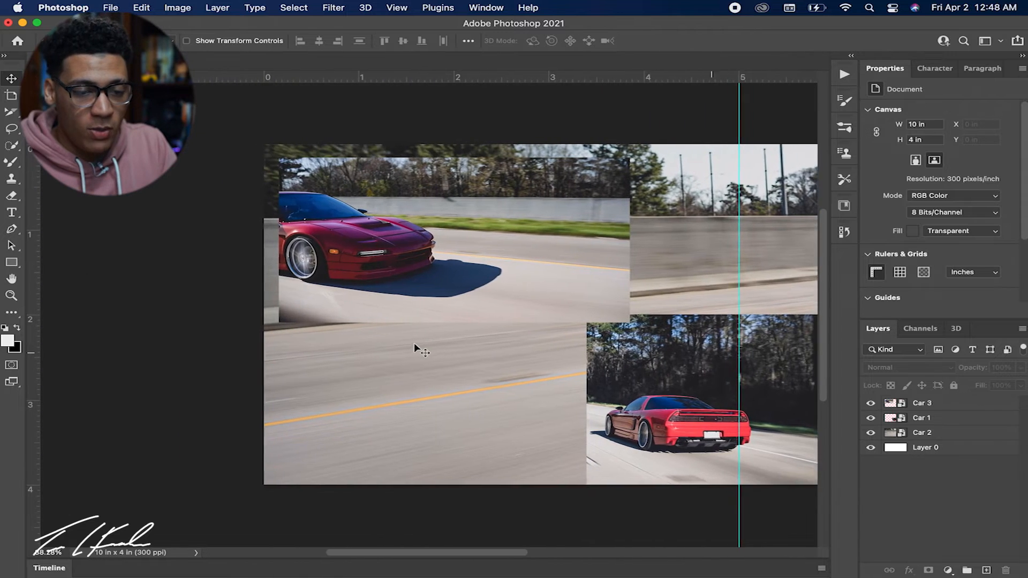
pyautogui.hscroll(-3, 421, 351)
pyautogui.hscroll(15, 421, 351)
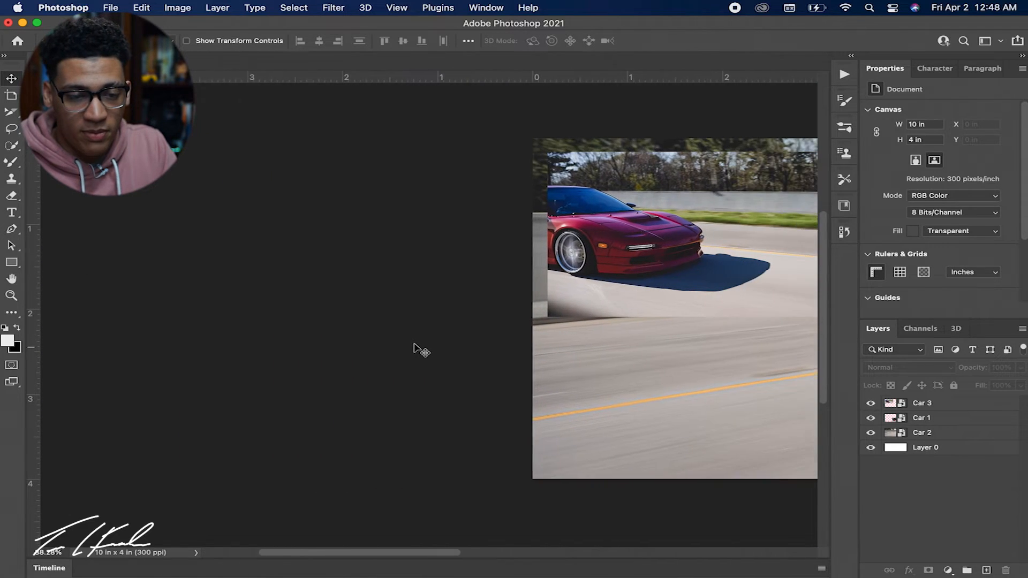
pyautogui.hscroll(5, 422, 351)
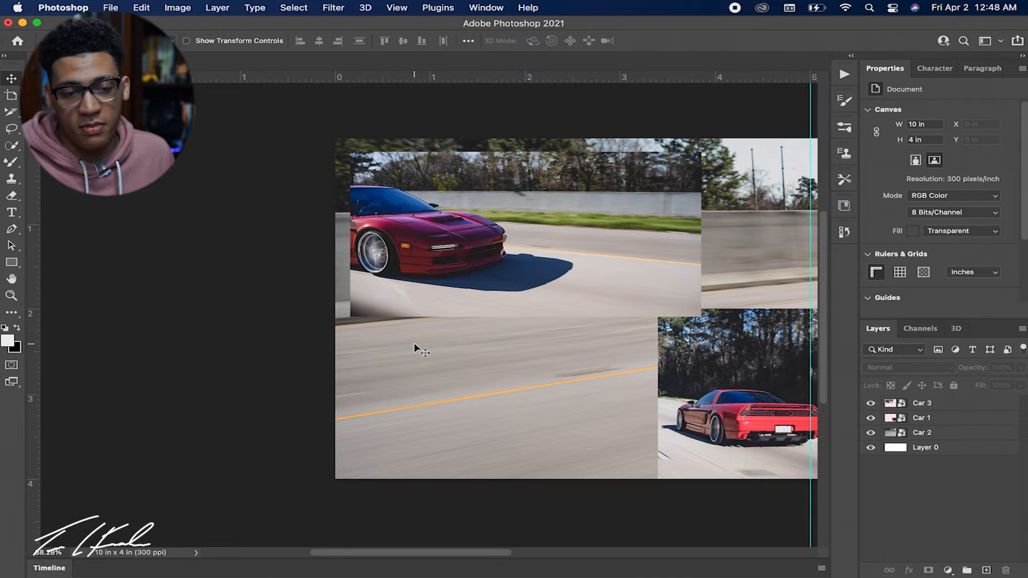
pyautogui.scroll(-1, 415, 346)
pyautogui.hscroll(-1, 415, 347)
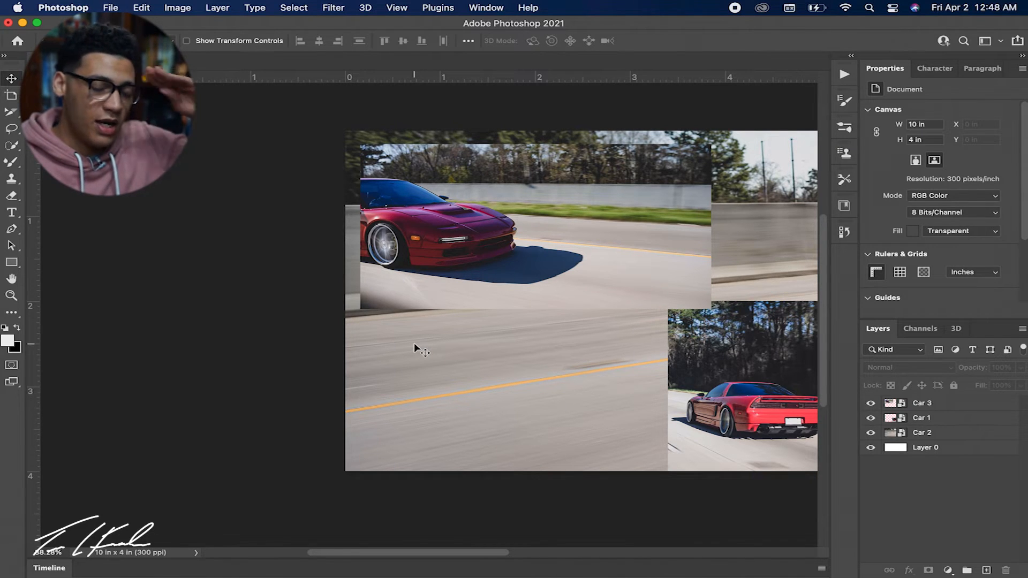
pyautogui.hscroll(15, 414, 342)
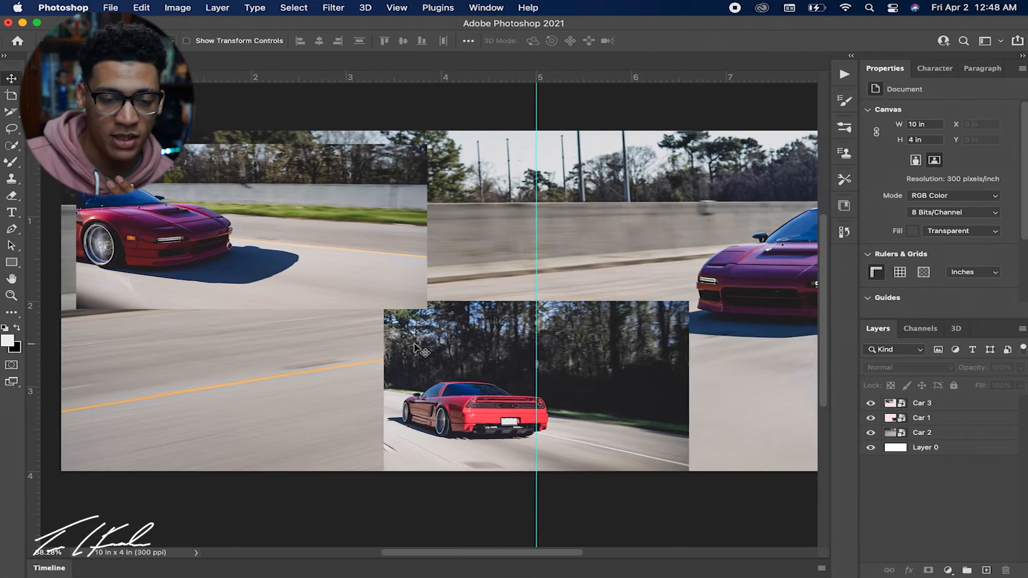
pyautogui.hscroll(5, 415, 348)
pyautogui.hscroll(-7, 415, 348)
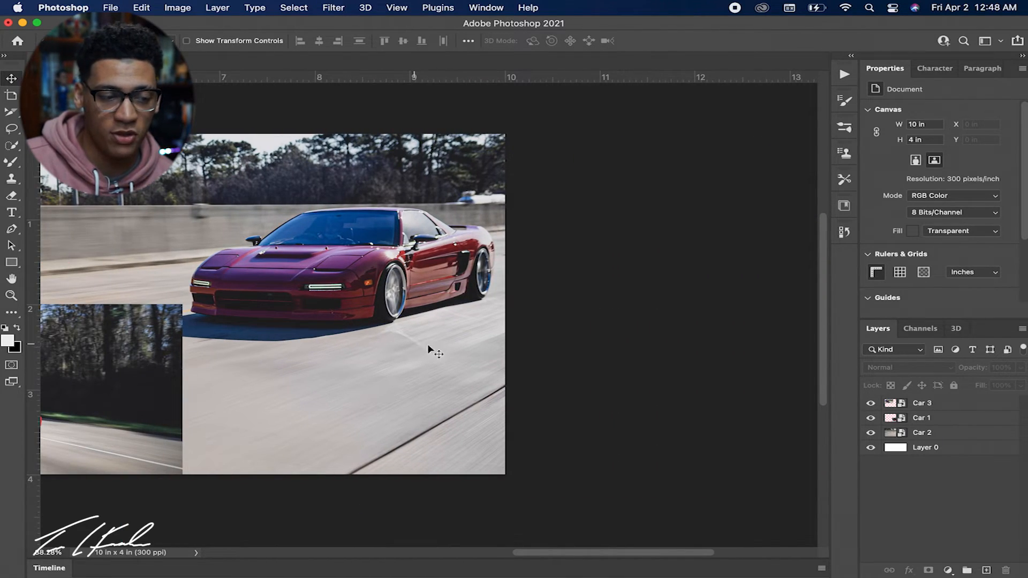
pyautogui.hscroll(-5, 423, 347)
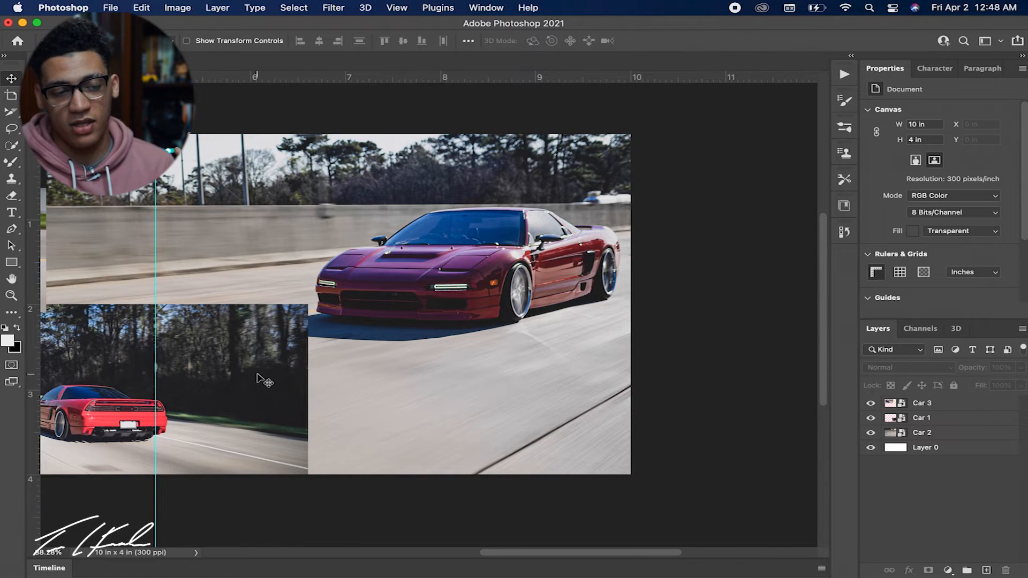
pyautogui.hscroll(-8, 247, 383)
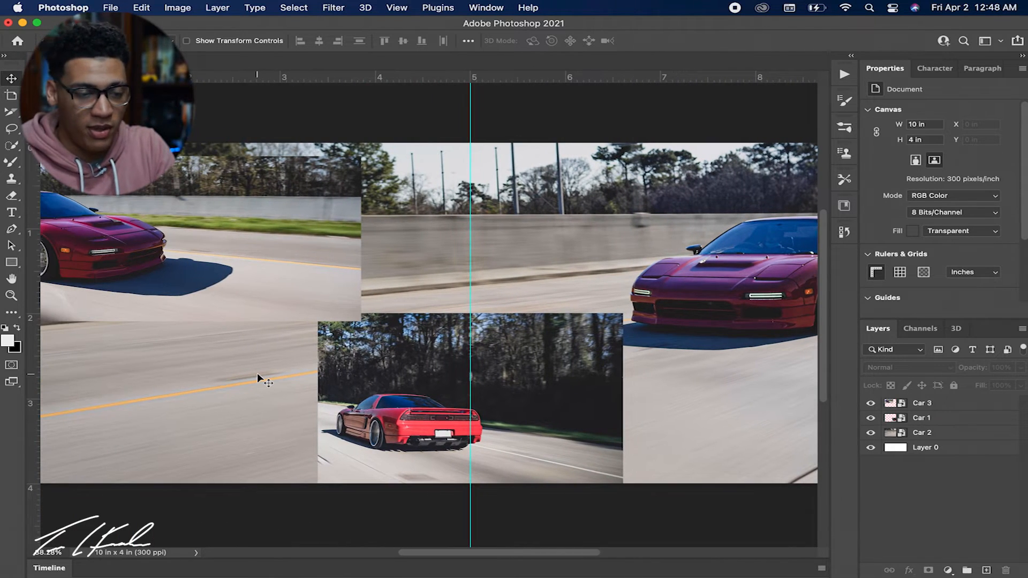
pyautogui.hscroll(-2, 258, 376)
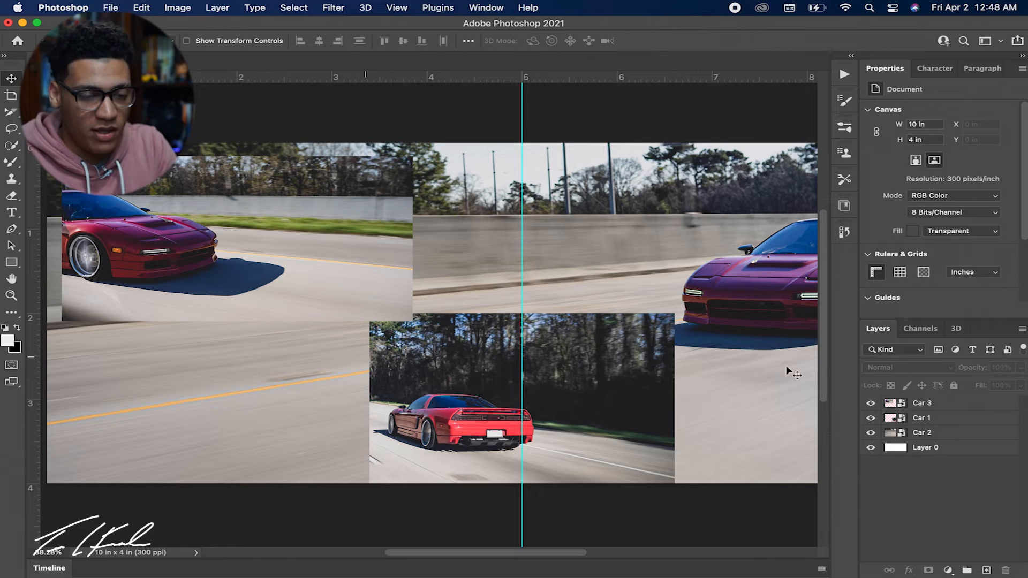
# Add a drop shadow to the Car 3 layer and set its angle to 130°.
pyautogui.click(954, 421)
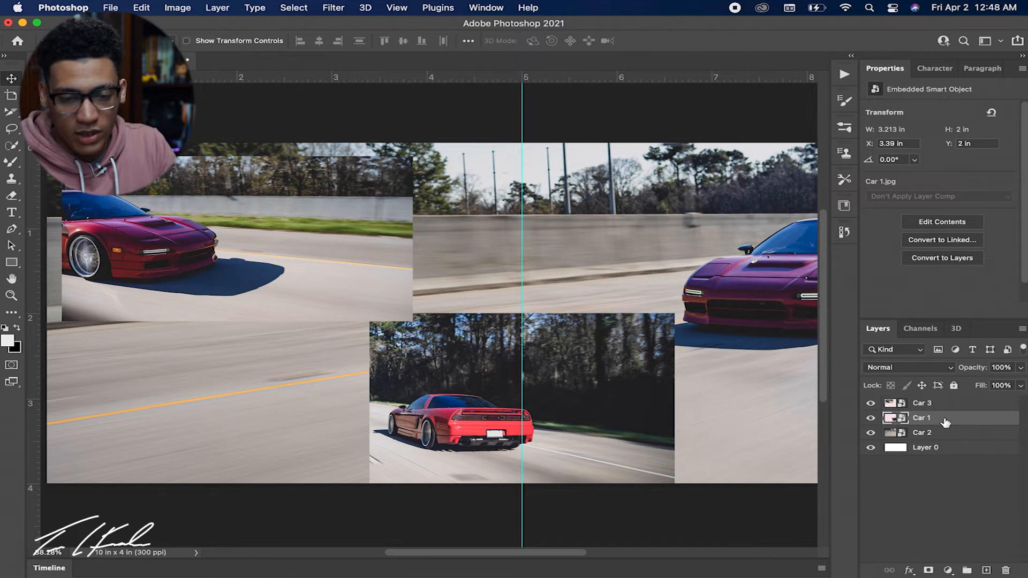
pyautogui.doubleClick(944, 409)
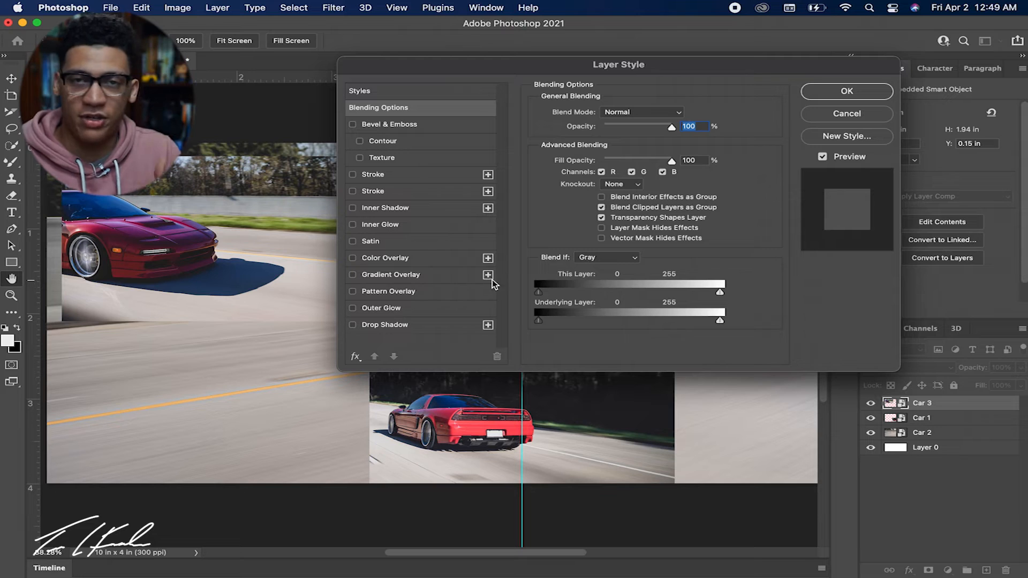
pyautogui.click(424, 324)
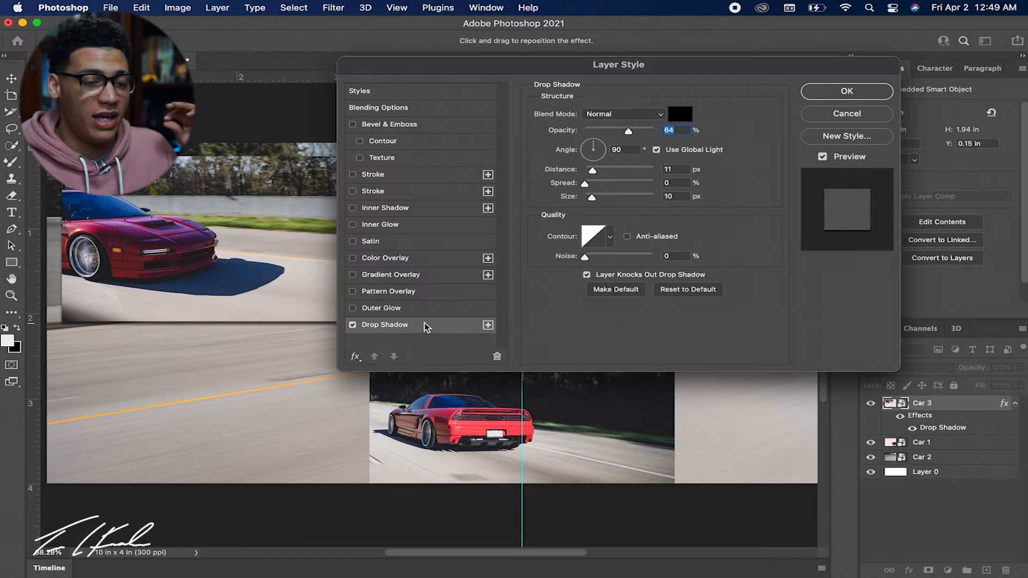
pyautogui.click(618, 150)
pyautogui.write('130')
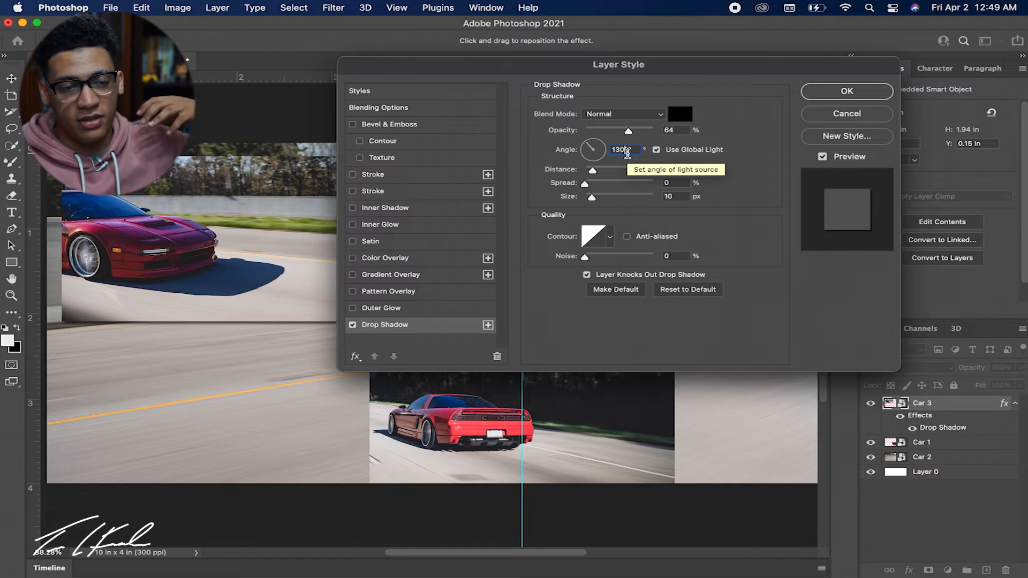
# Set Car 3's drop shadow to a distance of 14 px, spread of 11% and size of 27 px, and apply the layer style.
pyautogui.moveTo(676, 67); pyautogui.dragTo(835, 150)
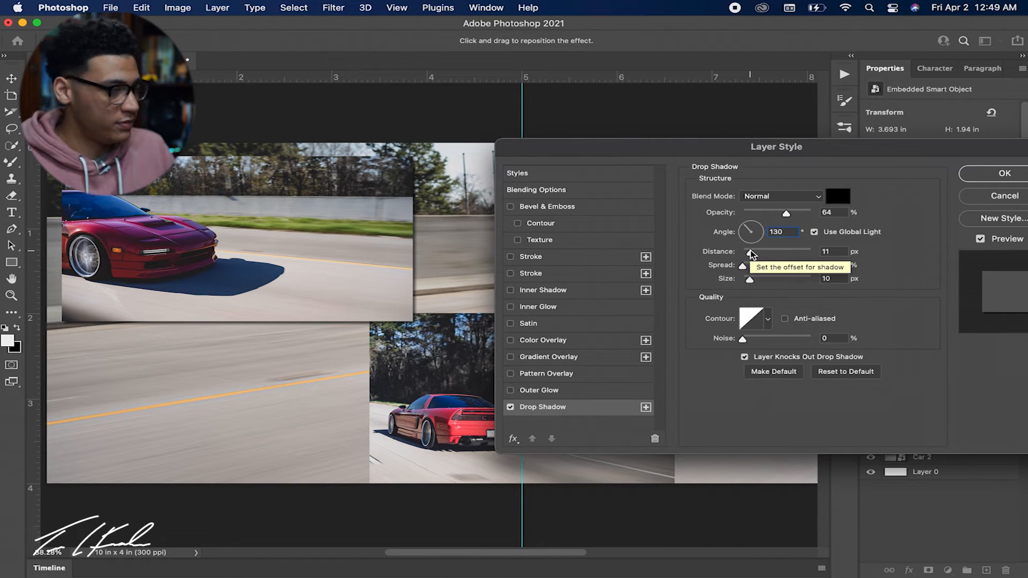
pyautogui.moveTo(753, 255); pyautogui.dragTo(762, 284)
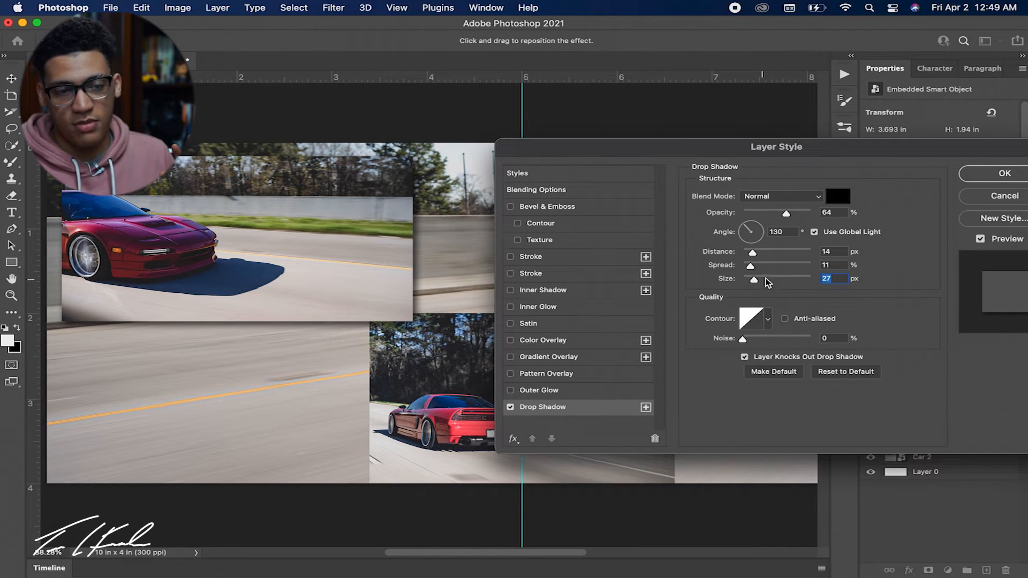
pyautogui.click(983, 175)
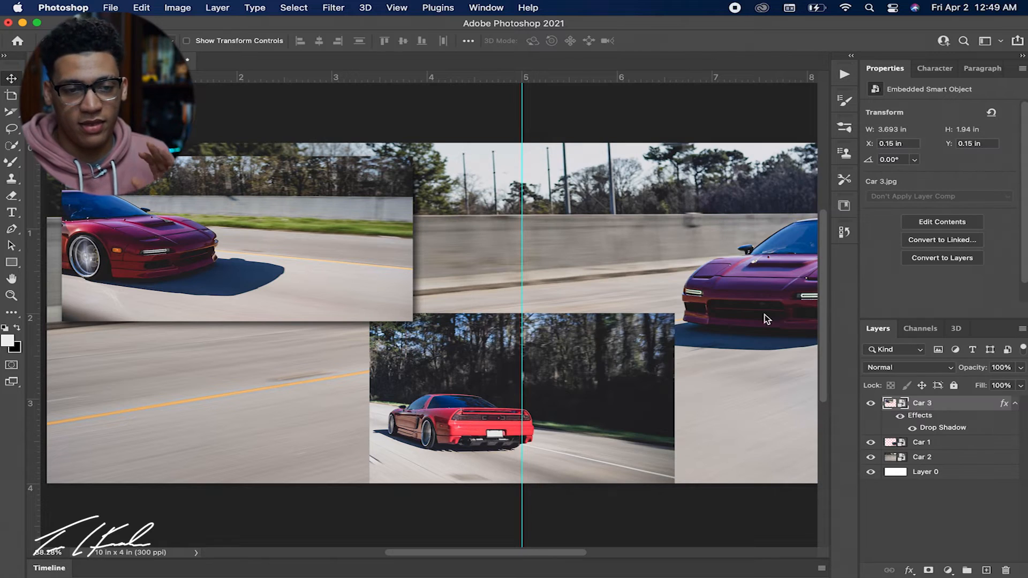
pyautogui.hscroll(-3, 587, 387)
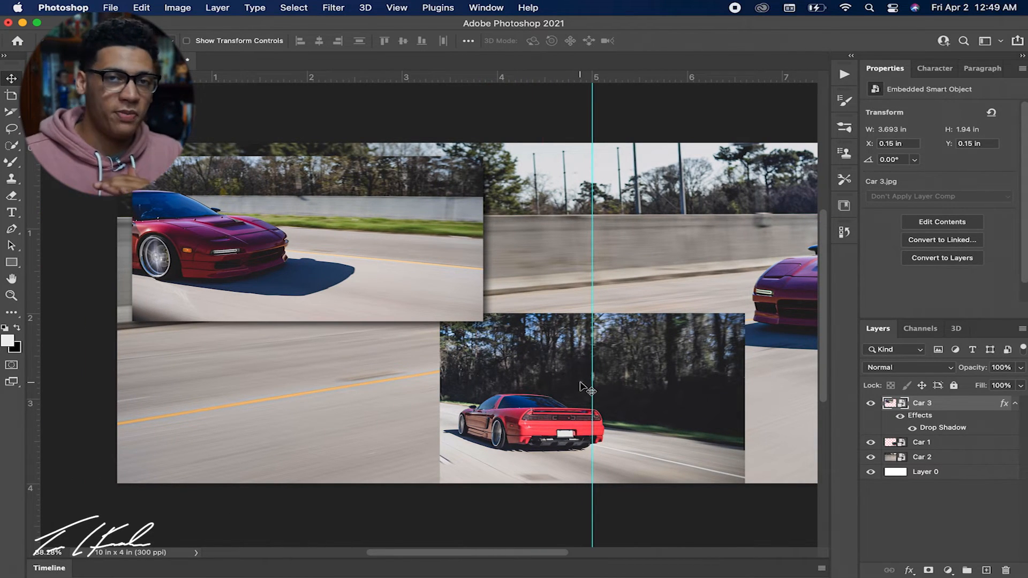
# Compare Car 3 with its effects hidden and shown, and copy its drop shadow layer style onto the Car 1 layer.
pyautogui.click(902, 418)
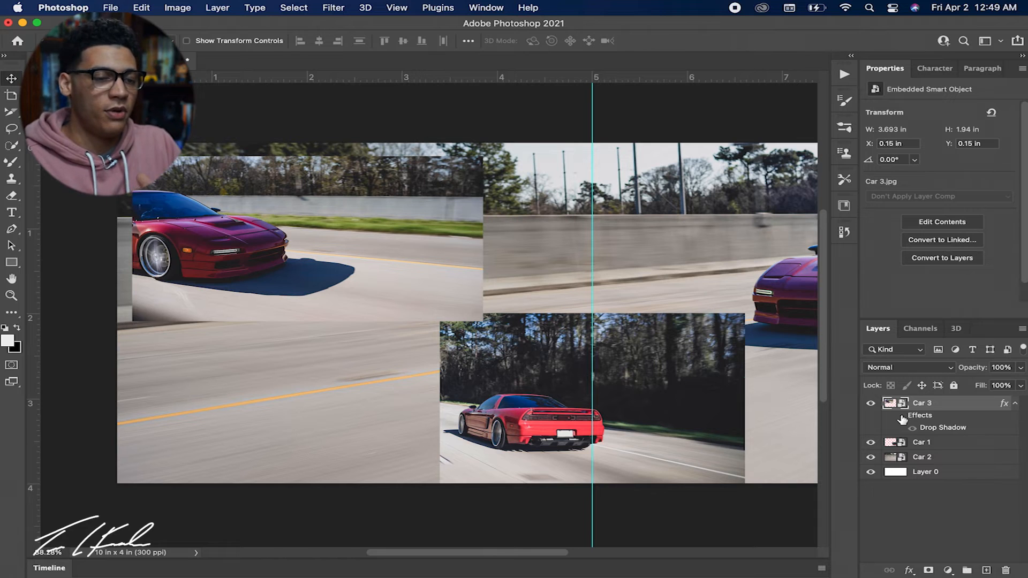
pyautogui.click(901, 417)
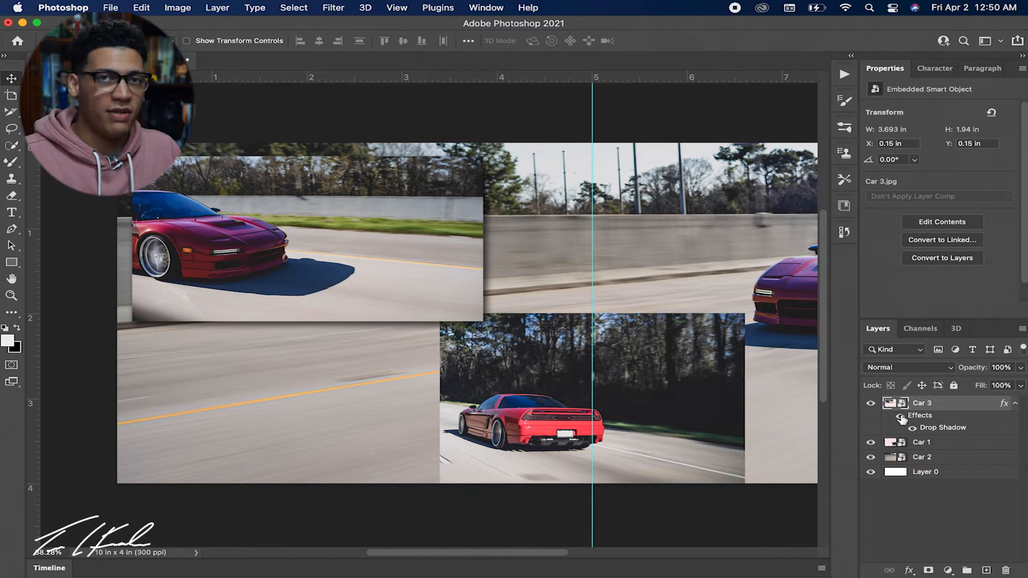
pyautogui.rightClick(1004, 407)
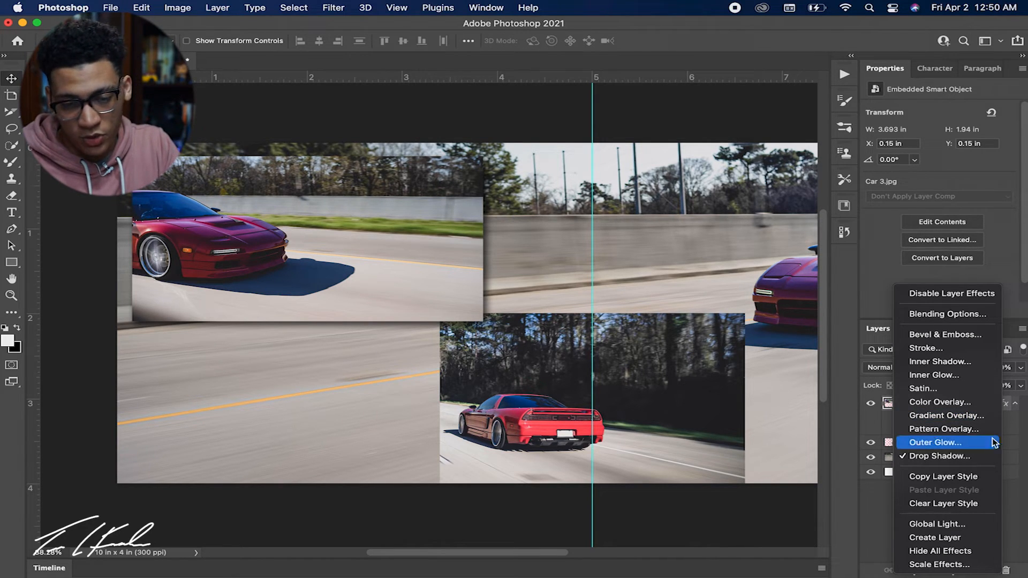
pyautogui.click(978, 480)
pyautogui.click(969, 443)
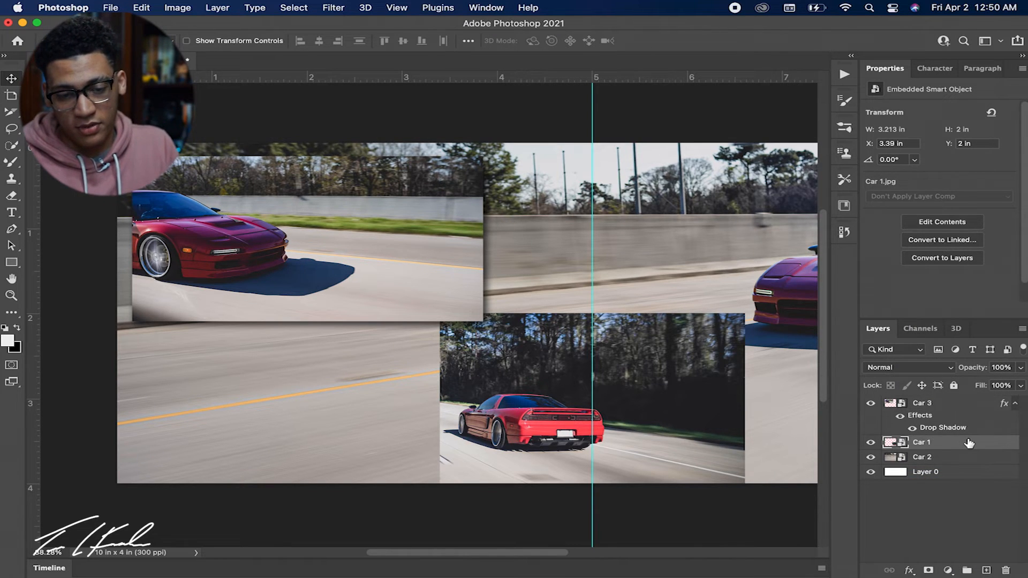
pyautogui.rightClick(970, 443)
pyautogui.moveTo(916, 574)
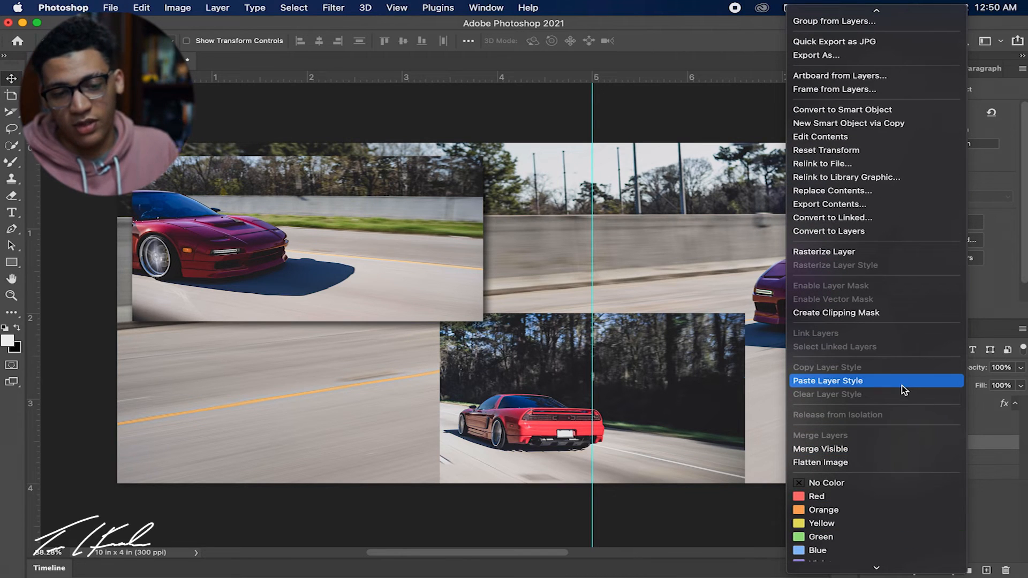
pyautogui.click(901, 385)
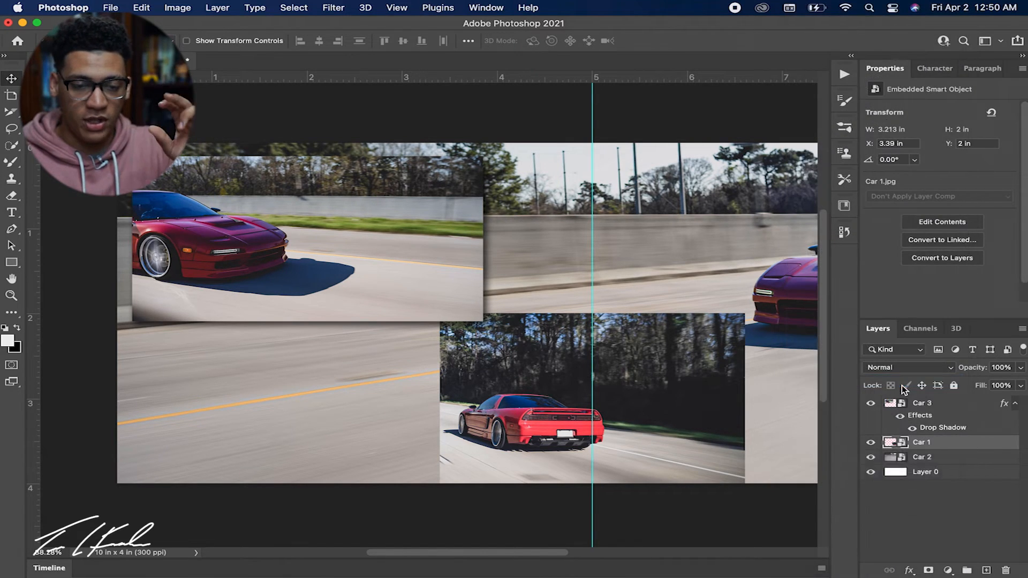
# Examine the drop shadows up close where Car 3 overlaps Car 1, comparing the overlap with the Car 3 layer hidden and shown.
pyautogui.hscroll(5, 721, 443)
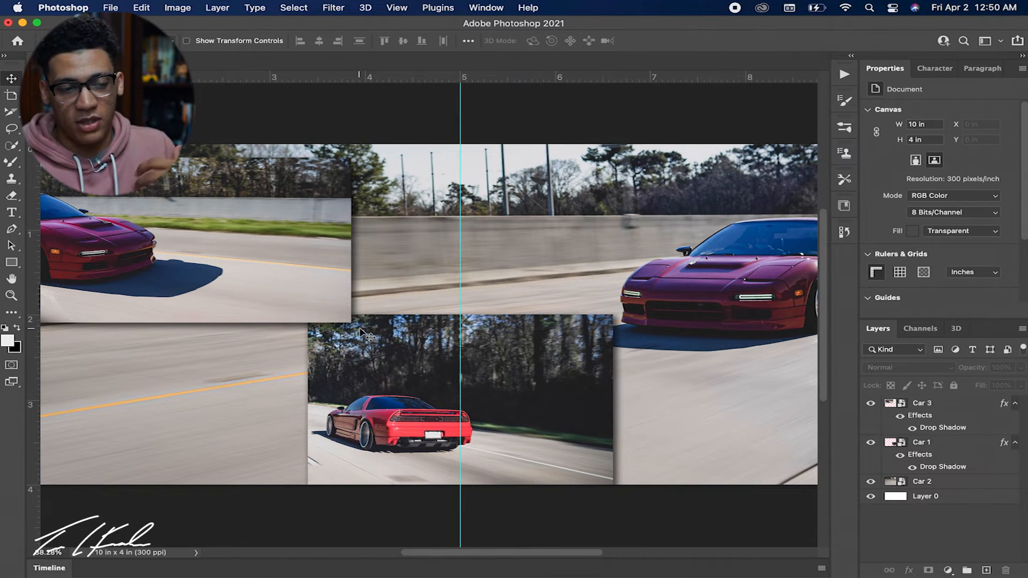
pyautogui.press('z')
pyautogui.moveTo(326, 329); pyautogui.dragTo(386, 327)
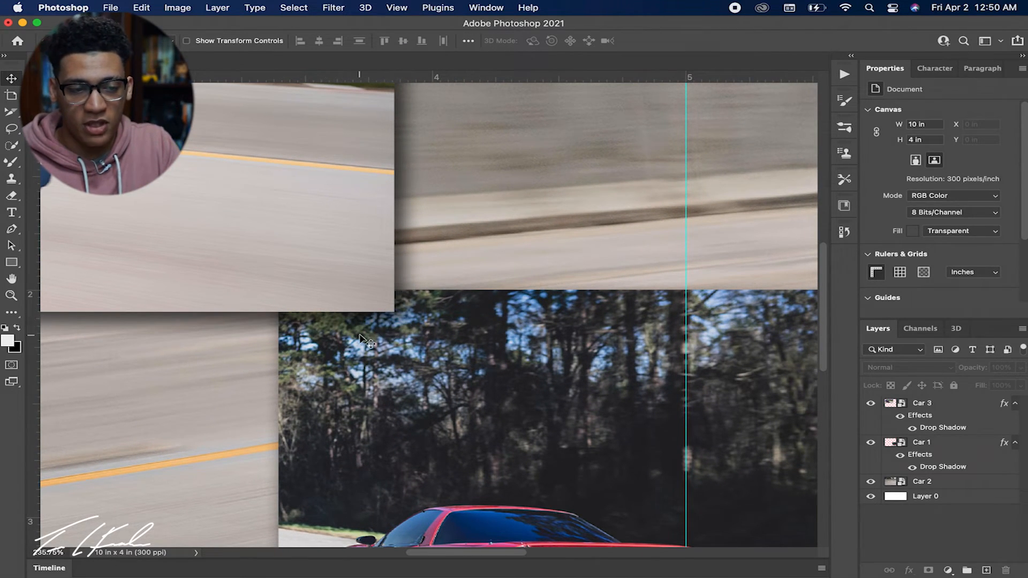
pyautogui.click(871, 403)
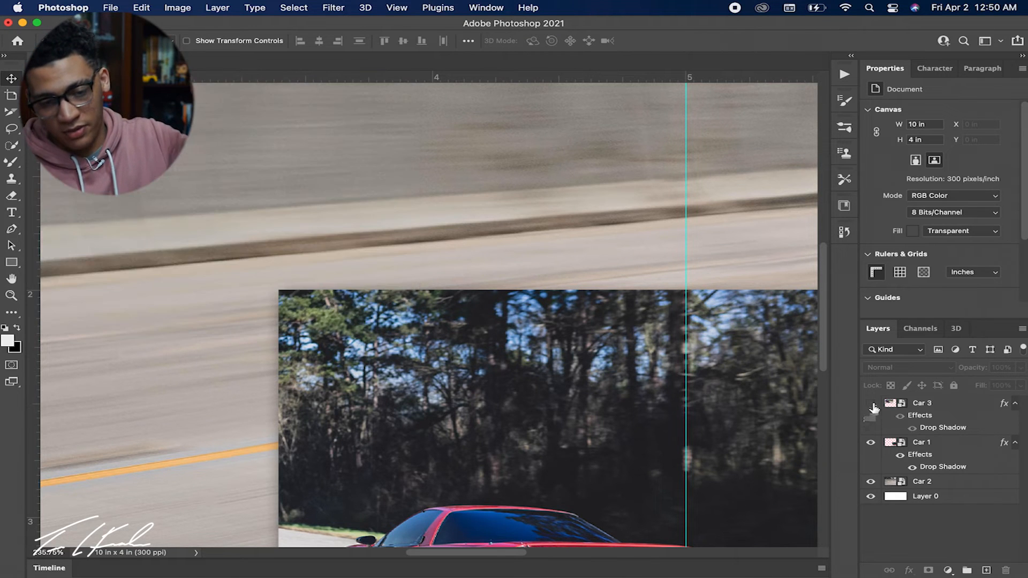
pyautogui.click(872, 405)
pyautogui.click(871, 405)
pyautogui.click(871, 405)
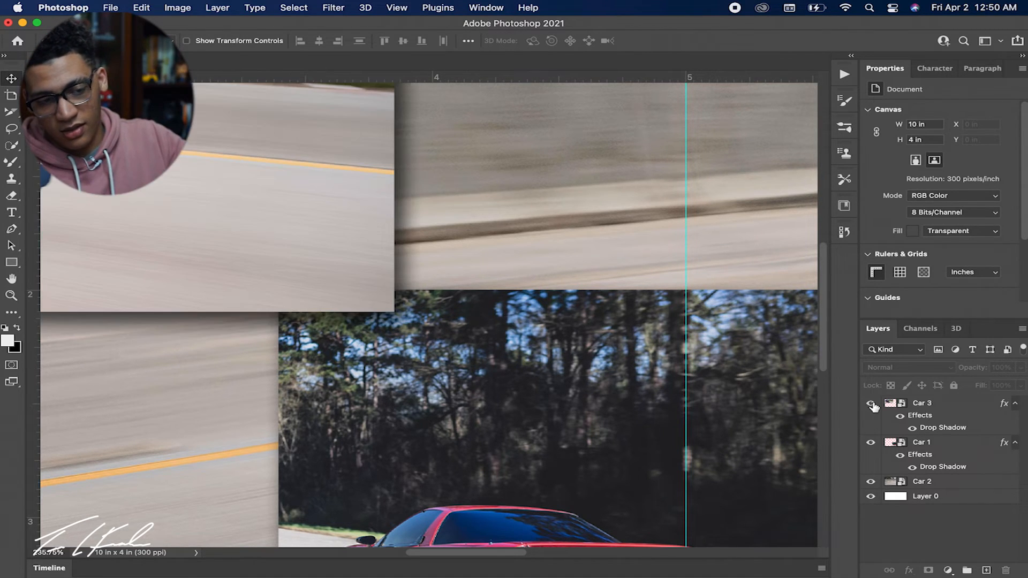
pyautogui.press('z')
pyautogui.moveTo(656, 407); pyautogui.dragTo(633, 407)
pyautogui.press('v')
pyautogui.click(645, 410)
pyautogui.hscroll(3, 646, 409)
pyautogui.press('z')
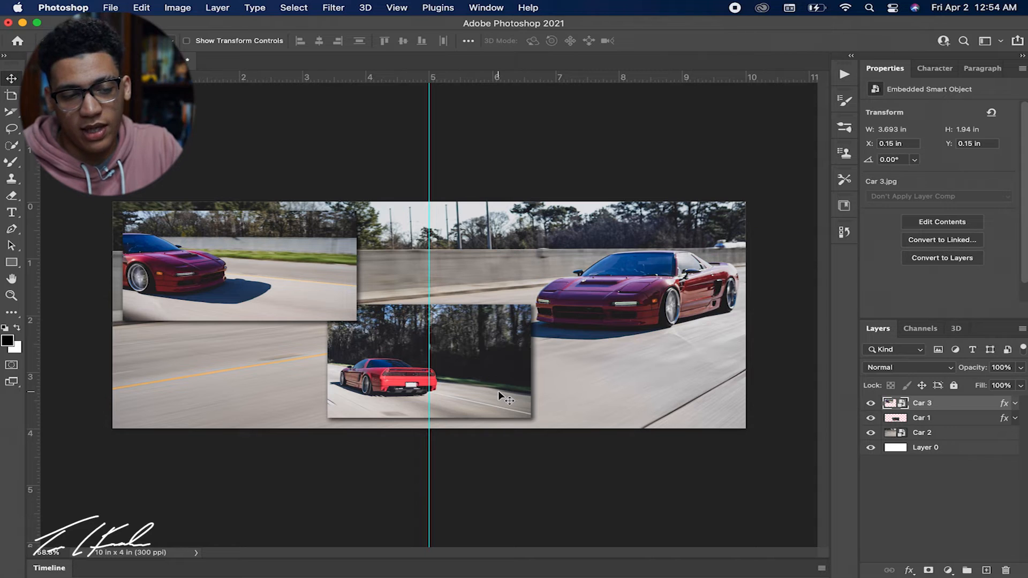
# Move Car 1 aside to the left, and place Car 3, flipped horizontally, at the bottom of the canvas across the centre guide.
pyautogui.moveTo(500, 394); pyautogui.dragTo(357, 383)
pyautogui.moveTo(304, 313); pyautogui.dragTo(496, 402)
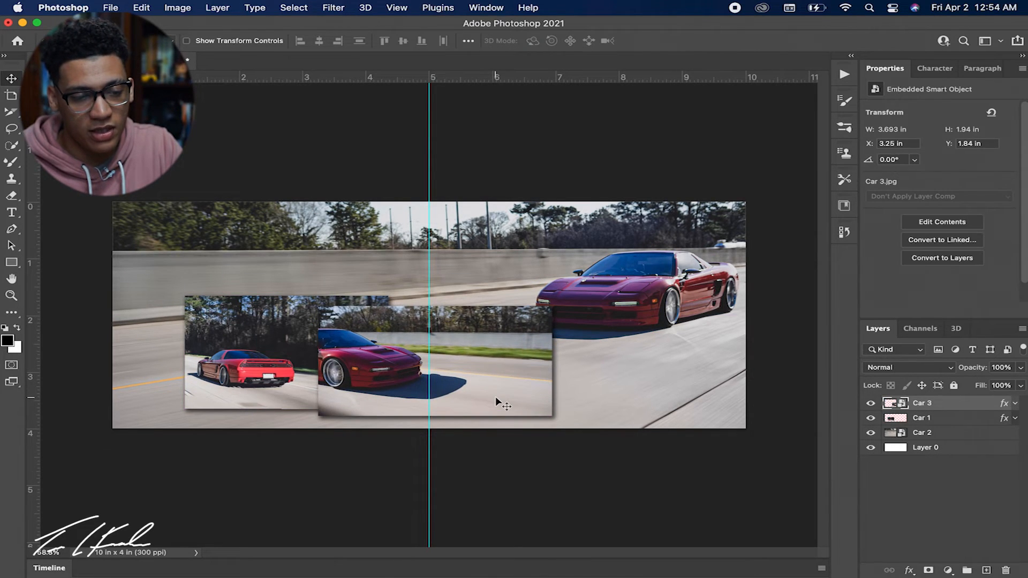
pyautogui.press('super+t')
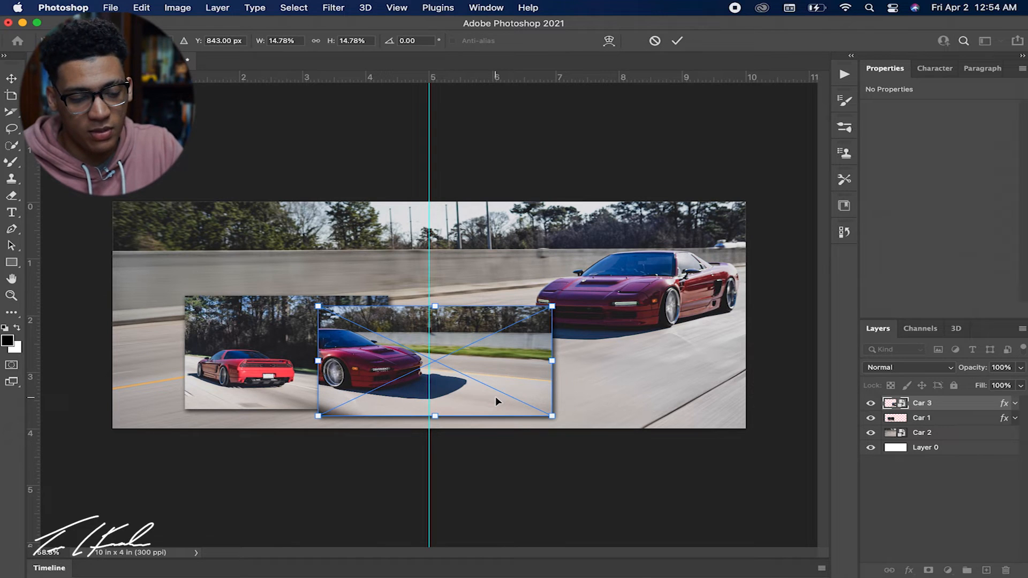
pyautogui.rightClick(496, 396)
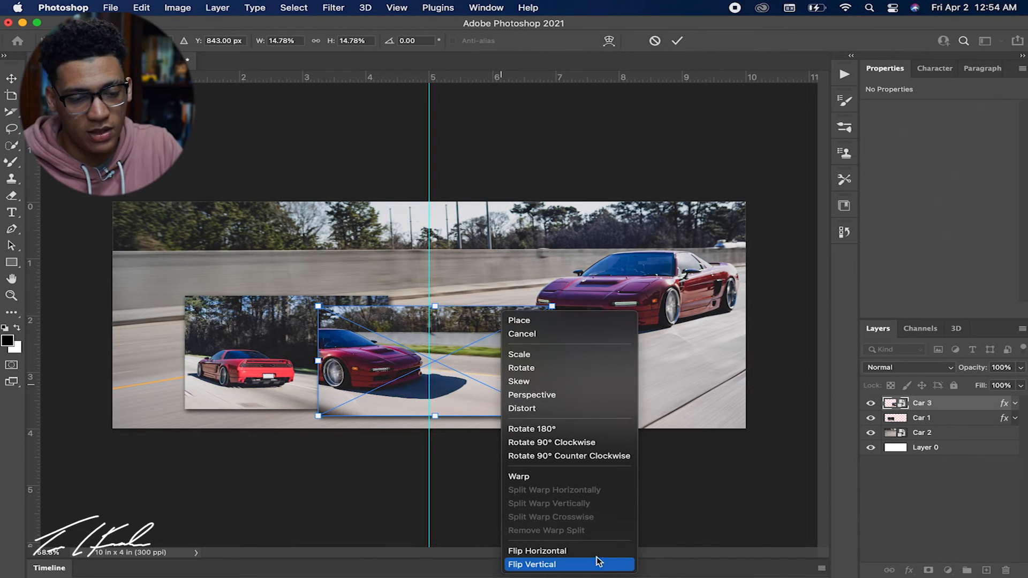
pyautogui.click(592, 551)
pyautogui.moveTo(472, 387); pyautogui.dragTo(424, 397)
pyautogui.click(861, 493)
# Move Car 1 to about X 0.23 in and Y 0.22 in near the canvas's upper-left corner, and stack its layer above Car 3.
pyautogui.moveTo(231, 337); pyautogui.dragTo(172, 257)
pyautogui.moveTo(941, 423); pyautogui.dragTo(941, 404)
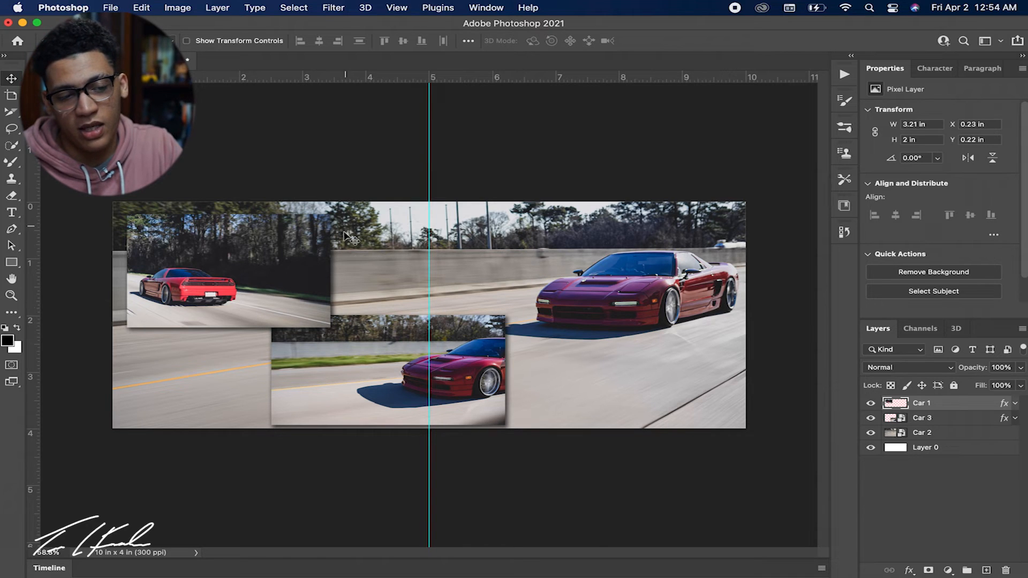
pyautogui.doubleClick(953, 407)
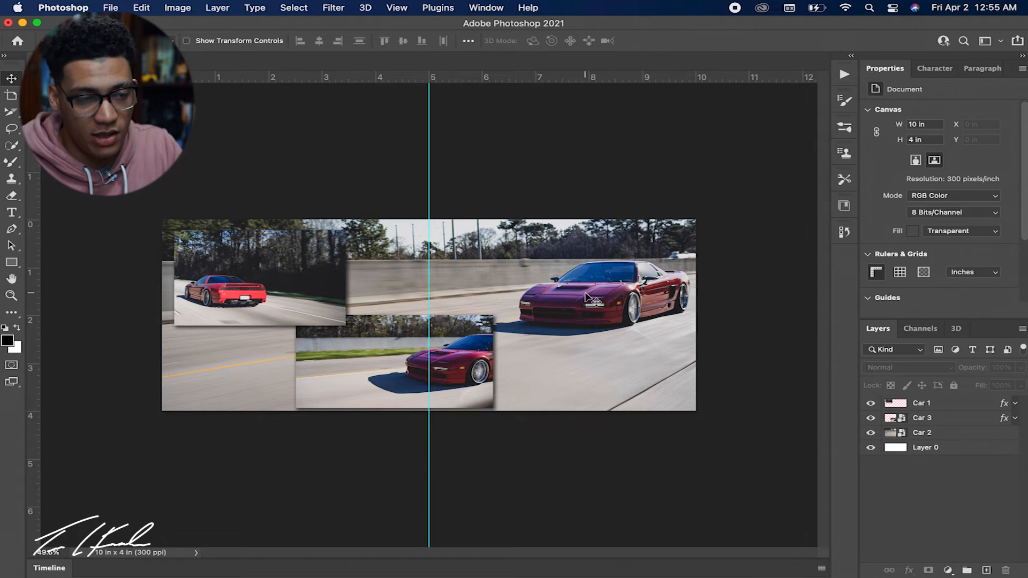
# Divide the whole-canvas slice vertically into 2 evenly spaced slices across.
pyautogui.moveTo(416, 106); pyautogui.dragTo(2, 114)
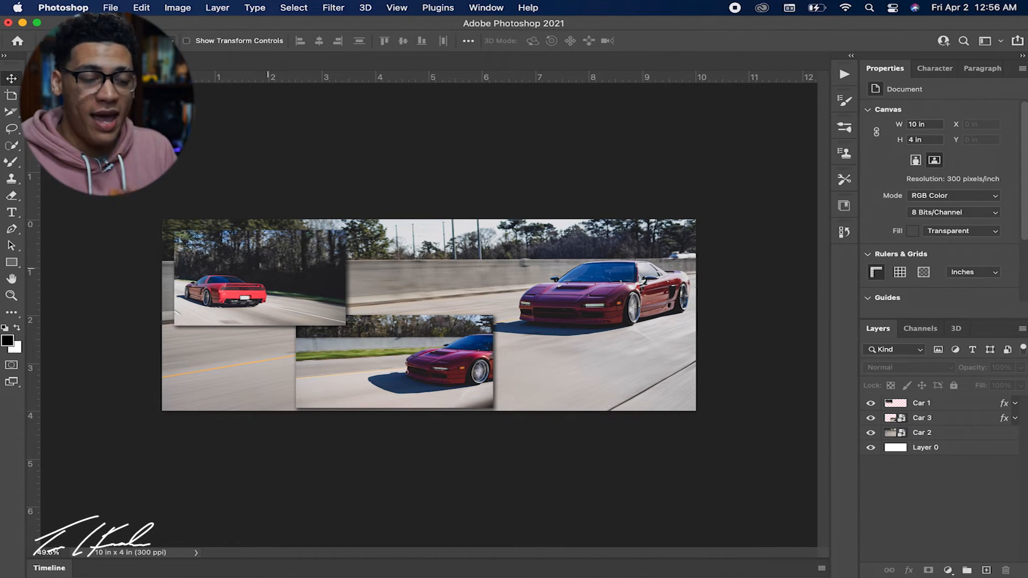
pyautogui.click(12, 116)
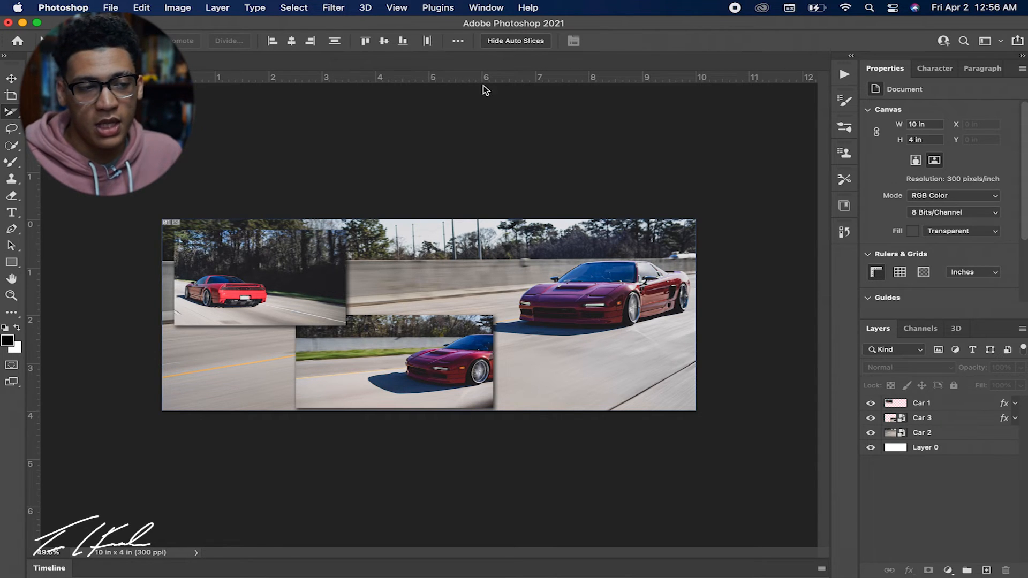
pyautogui.click(471, 236)
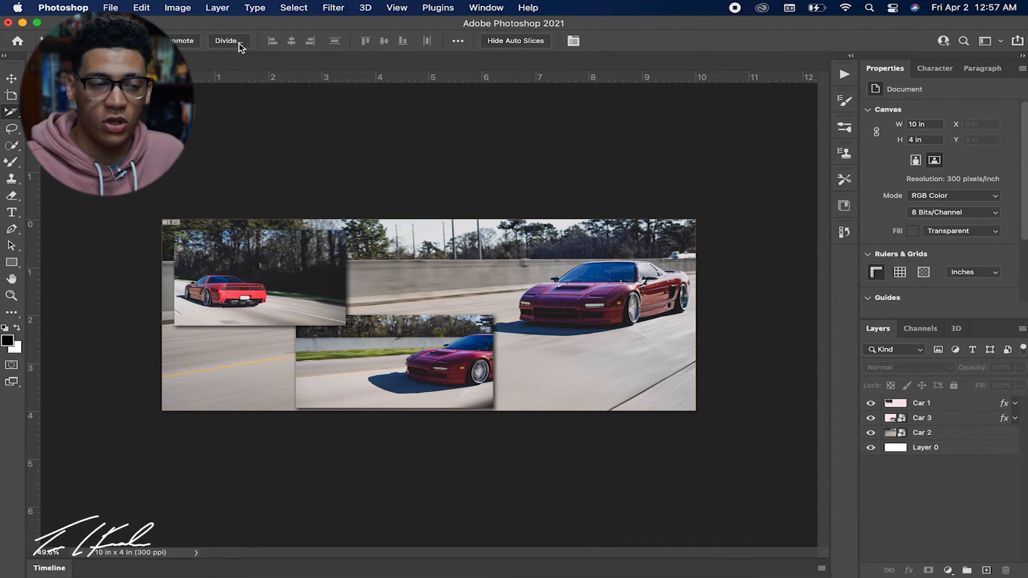
pyautogui.click(239, 43)
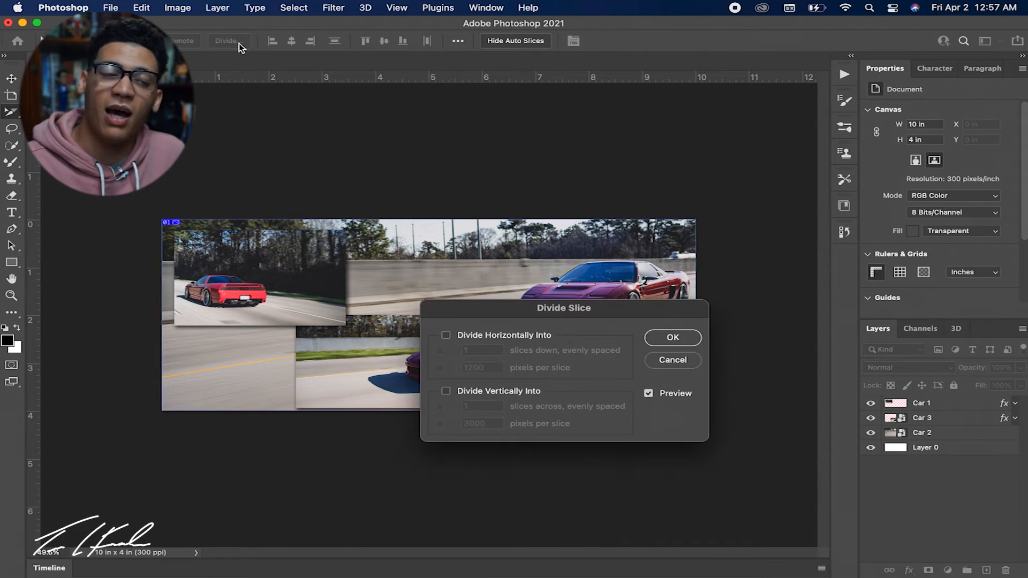
pyautogui.click(445, 393)
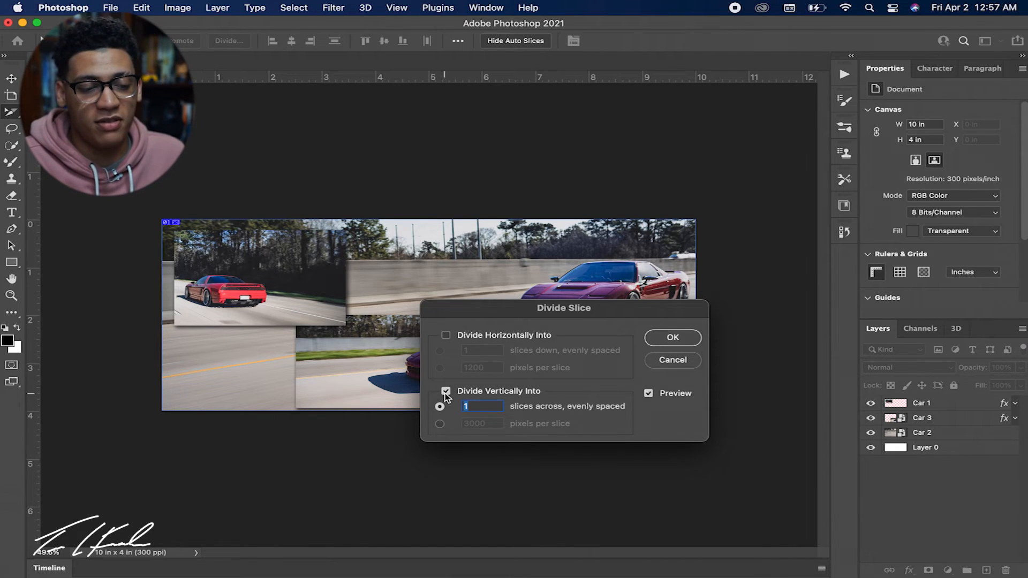
pyautogui.moveTo(552, 309); pyautogui.dragTo(628, 421)
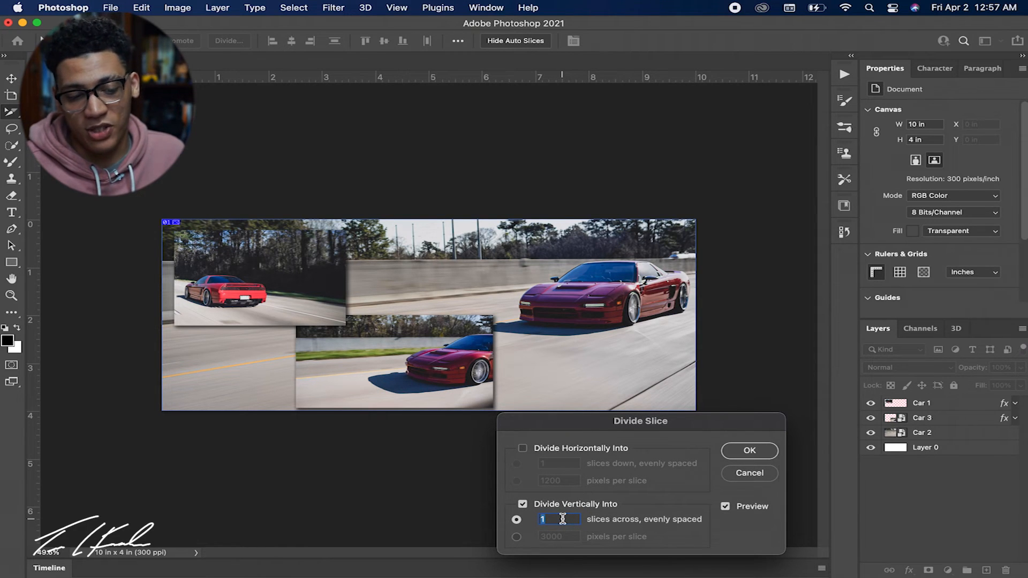
pyautogui.write('3')
pyautogui.press('BackSpace')
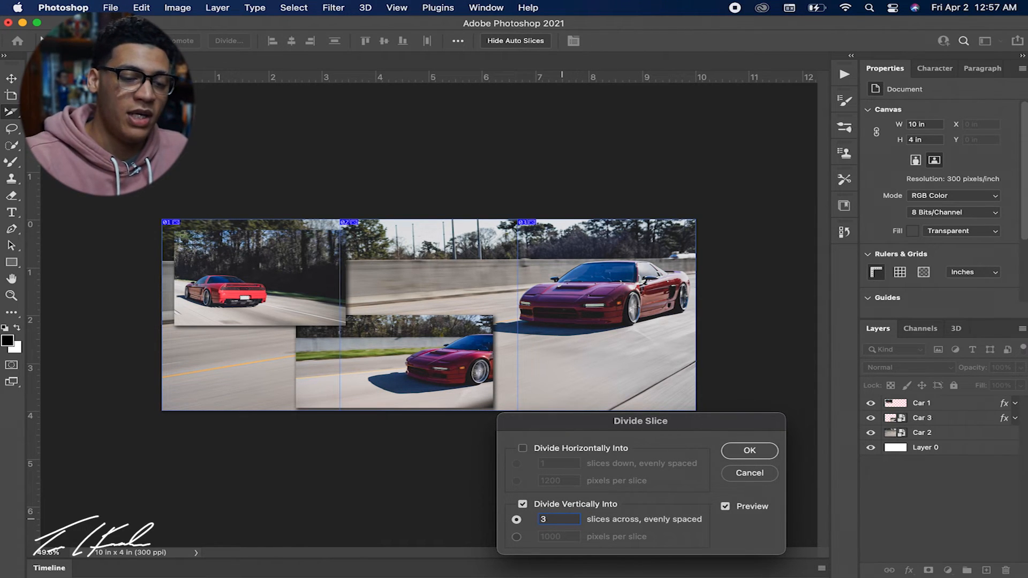
pyautogui.write('2')
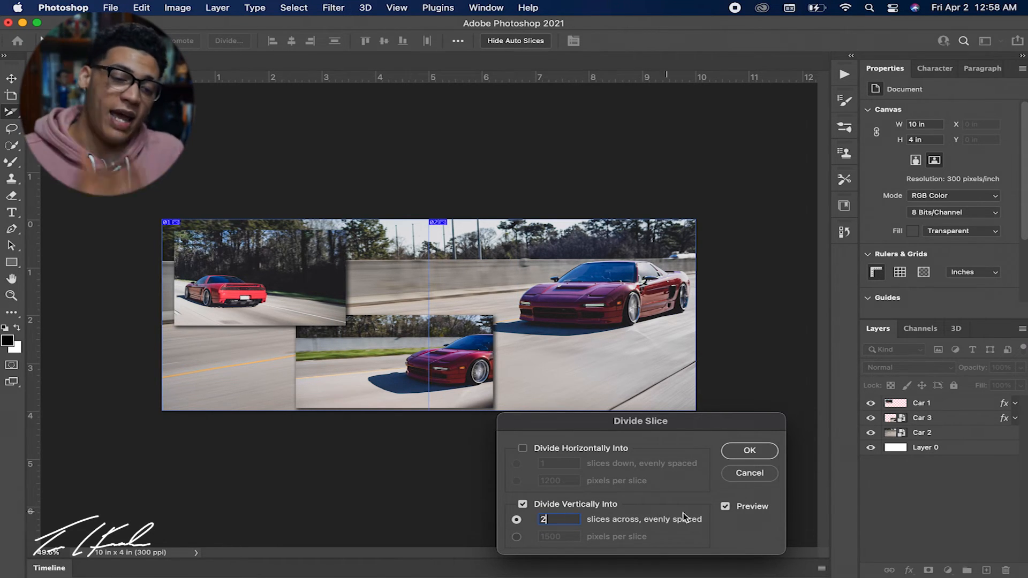
pyautogui.click(741, 454)
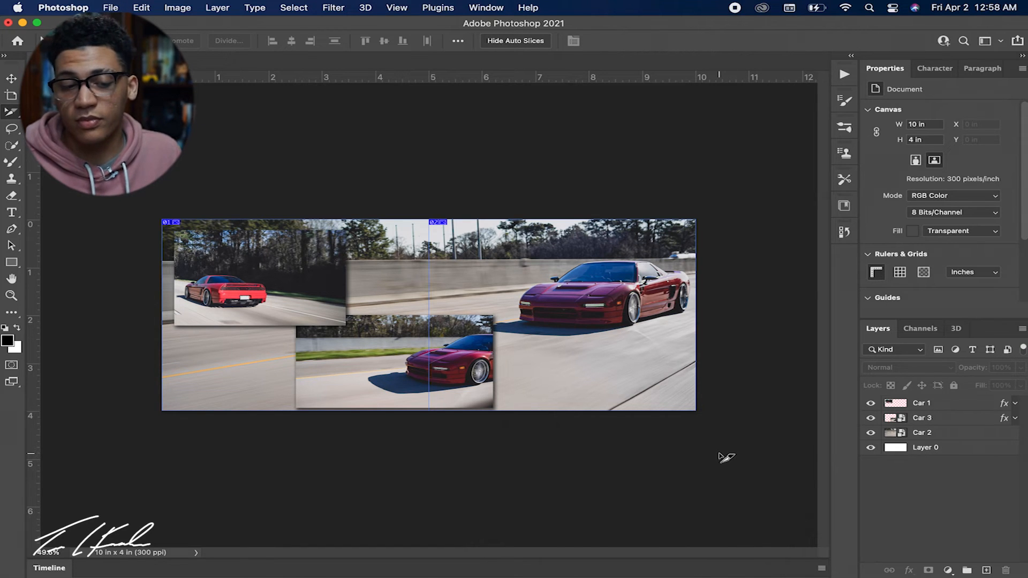
pyautogui.press('v')
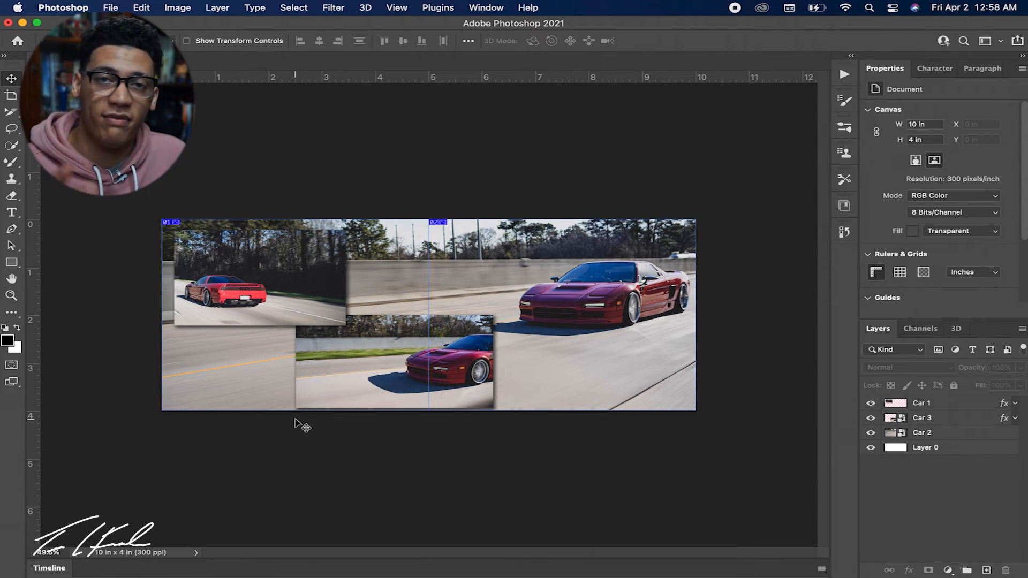
# Prepare a Save for Web (Legacy) export, check both slices in the preview, and set the image size to 75 percent.
pyautogui.click(111, 7)
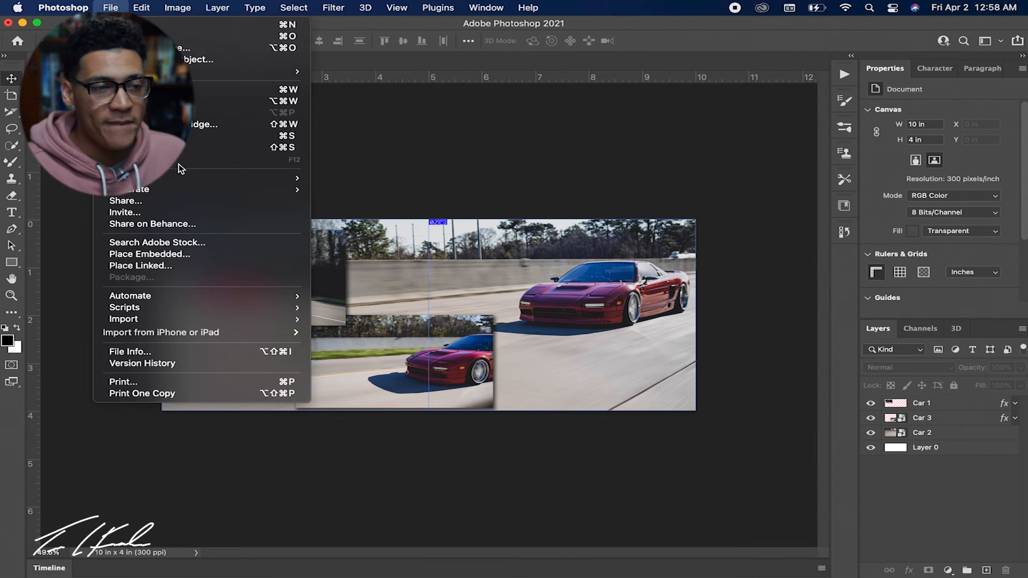
pyautogui.moveTo(181, 182)
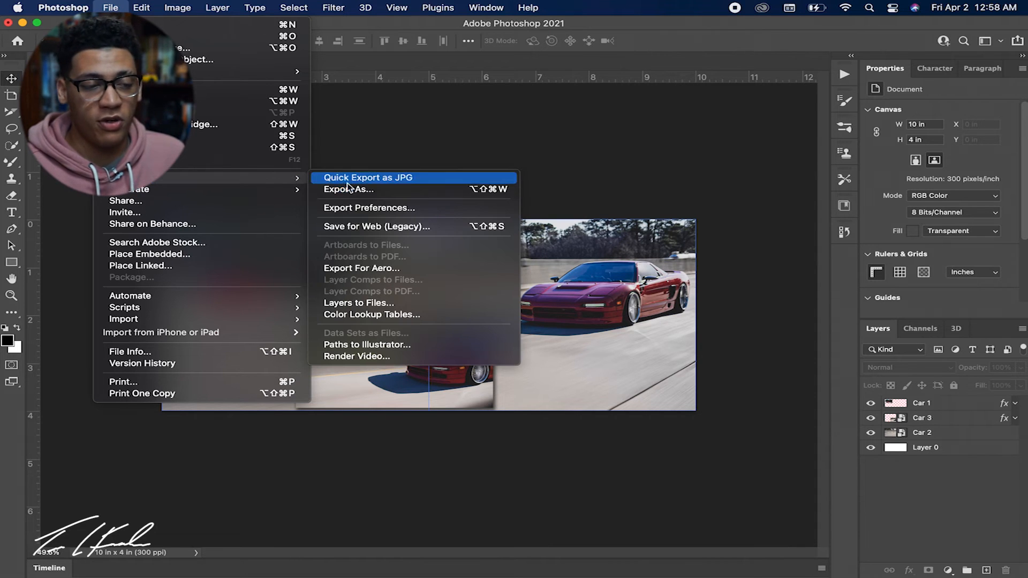
pyautogui.click(358, 226)
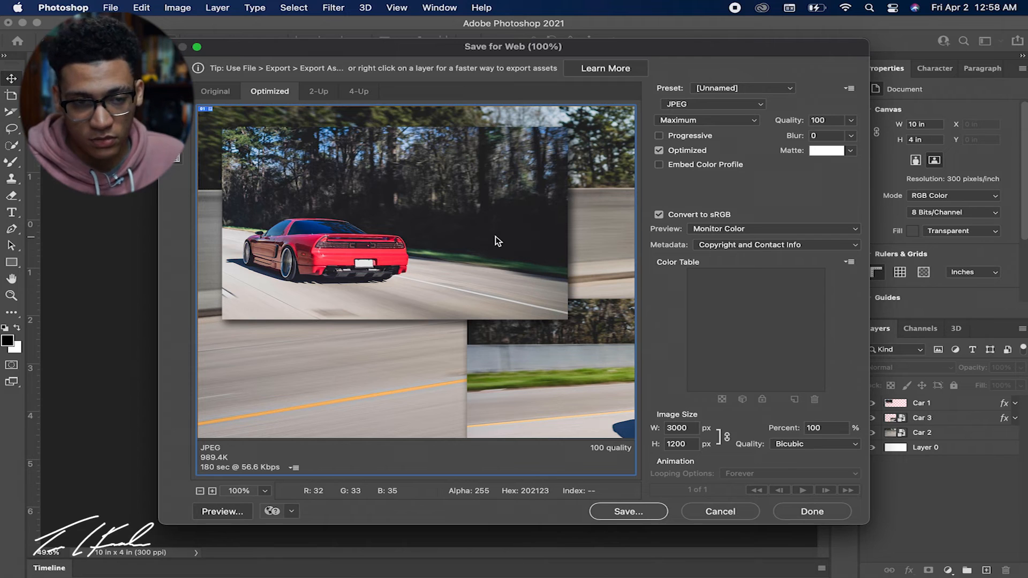
pyautogui.hscroll(10, 496, 236)
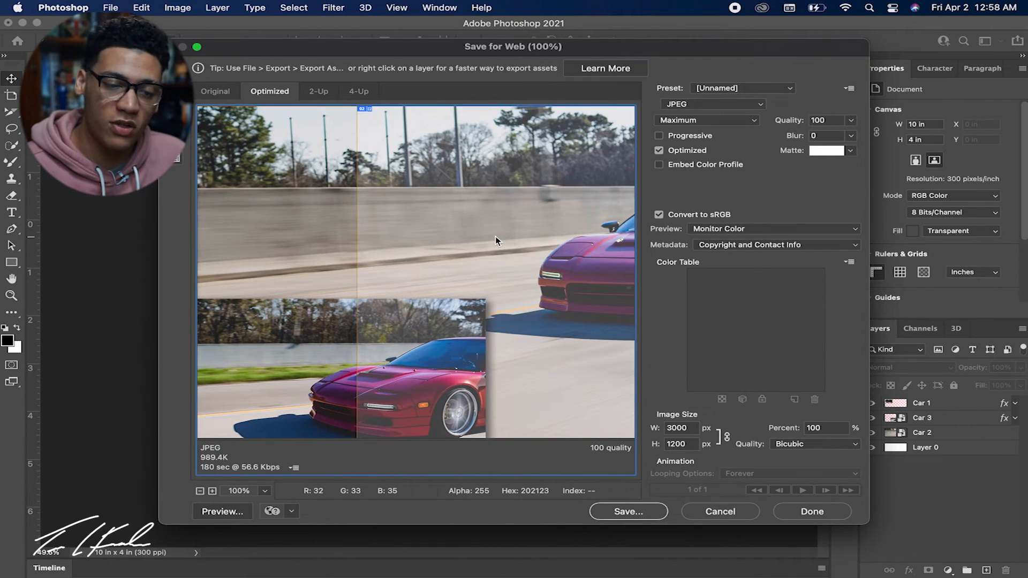
pyautogui.hscroll(-10, 496, 236)
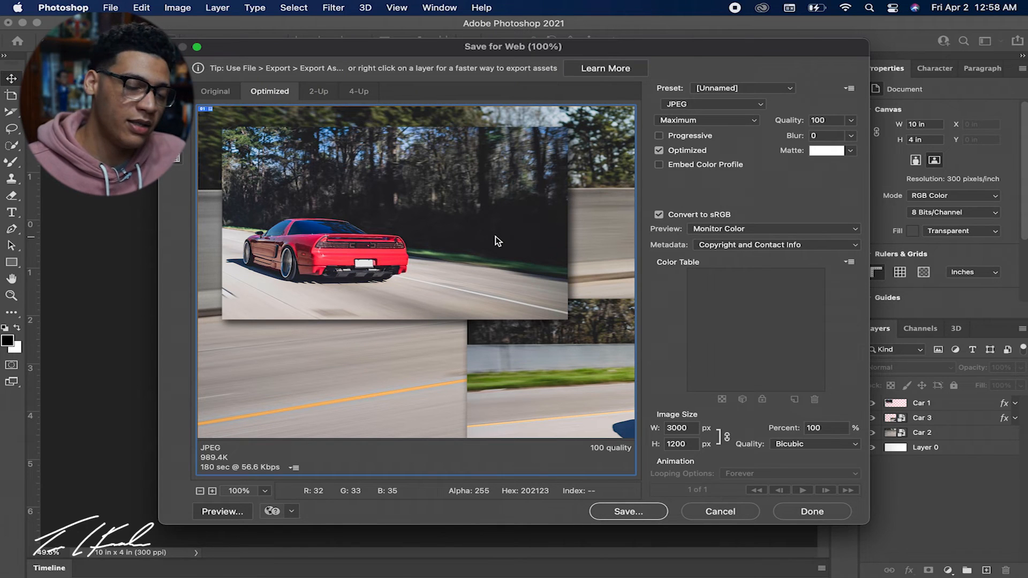
pyautogui.hscroll(10, 495, 237)
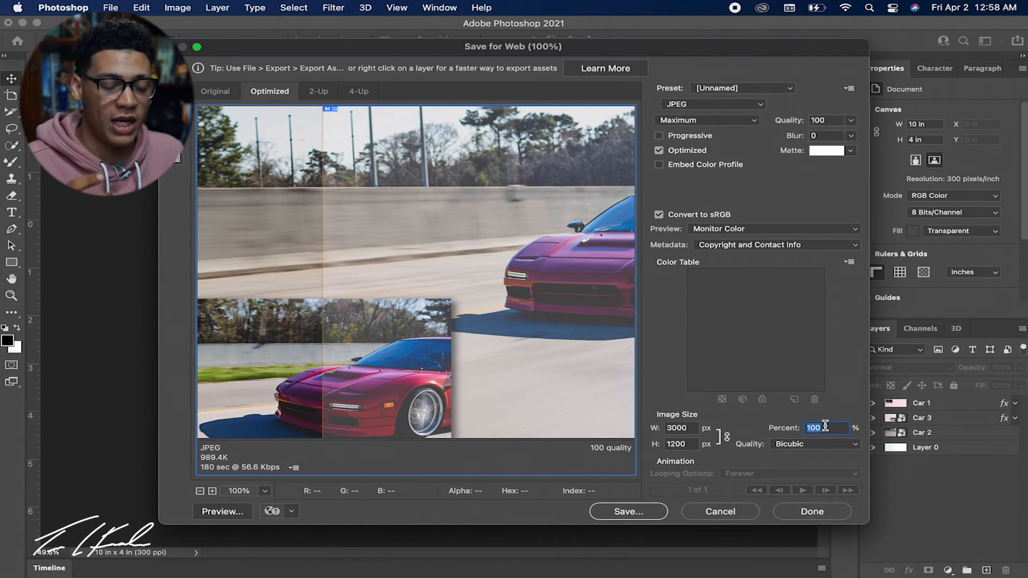
pyautogui.write('75')
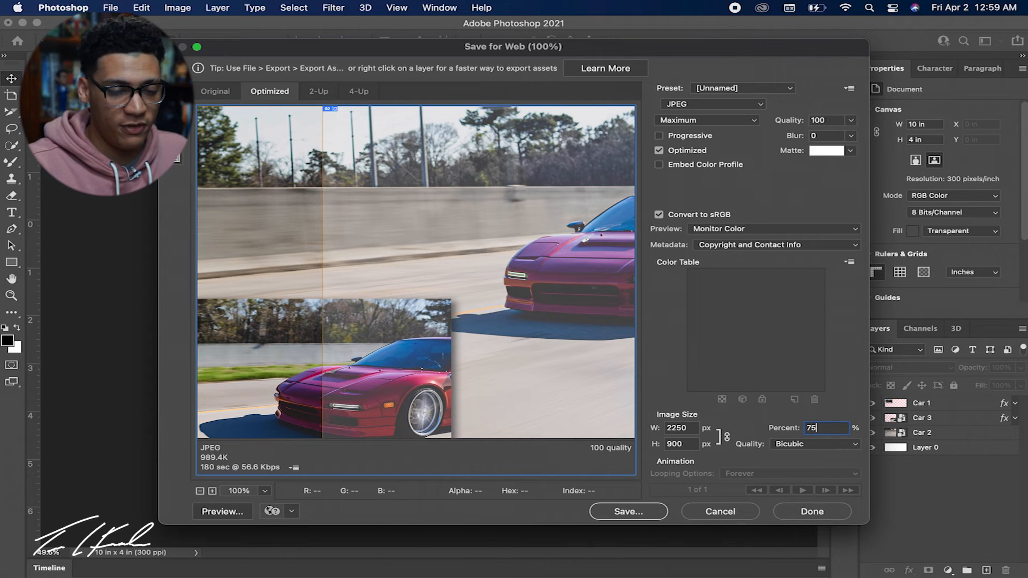
# Save all slices as images only to the Desktop under the file name "Car for Instagram.jpg".
pyautogui.click(644, 513)
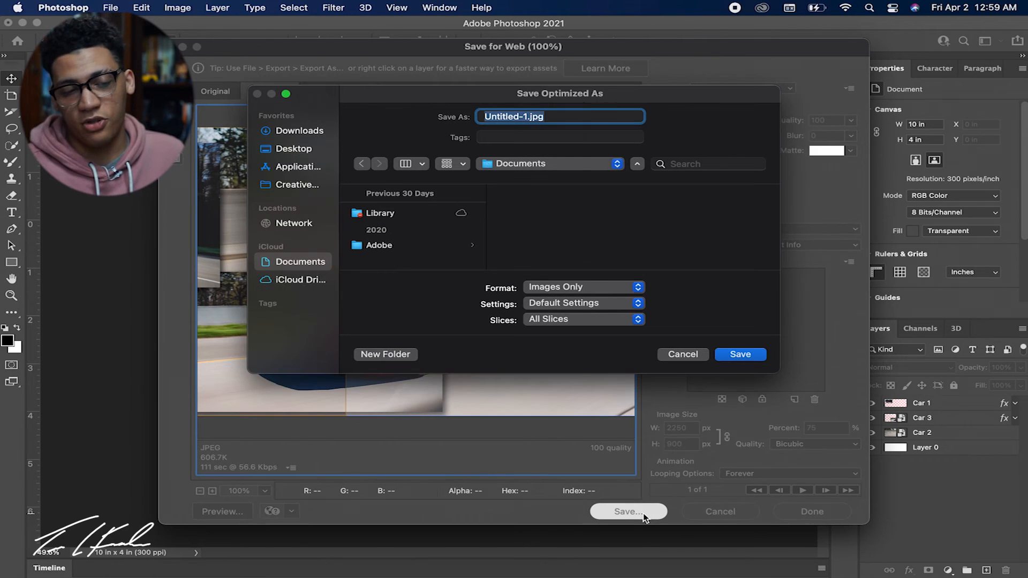
pyautogui.click(299, 150)
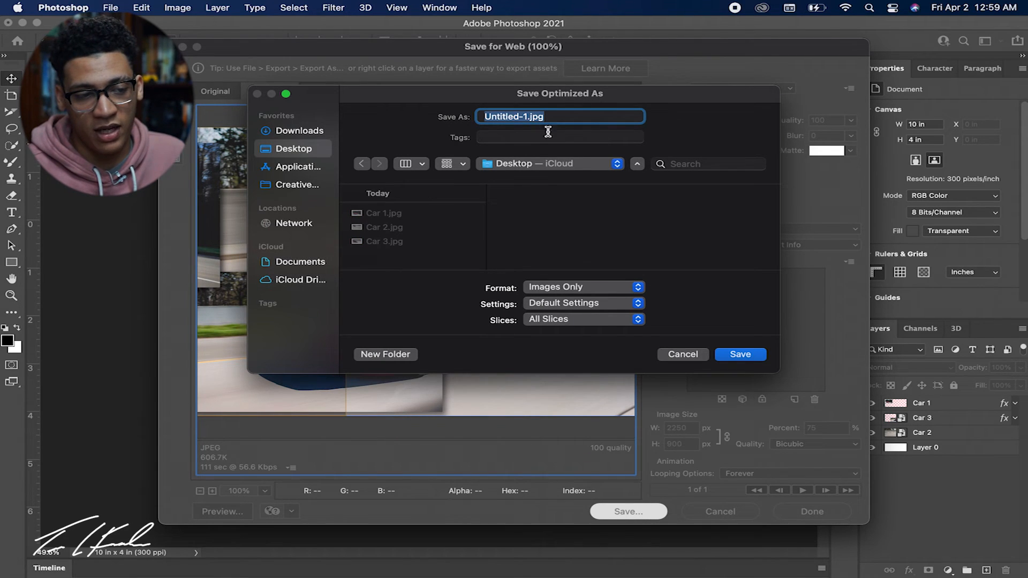
pyautogui.click(530, 115)
pyautogui.moveTo(530, 116); pyautogui.dragTo(467, 114)
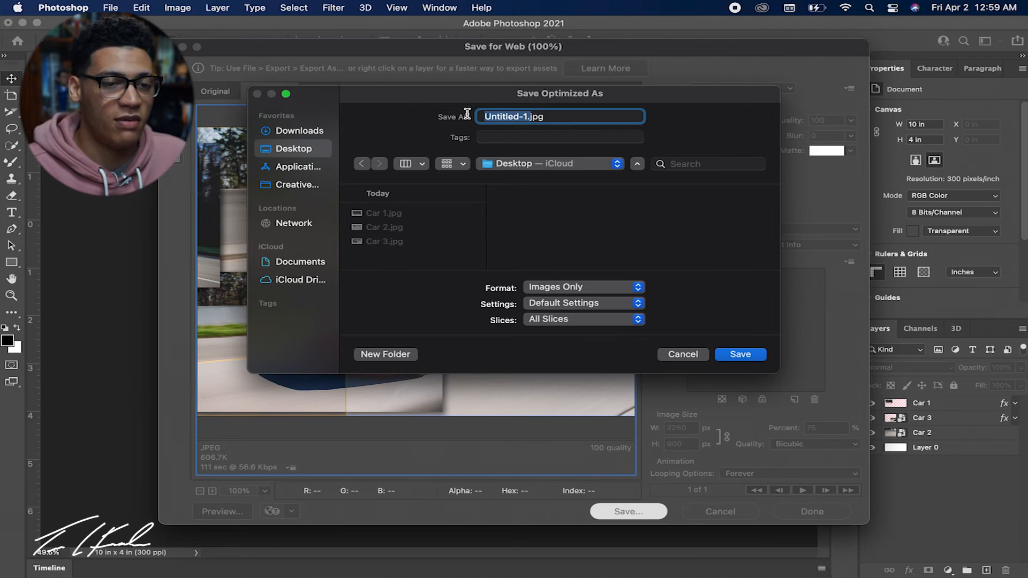
pyautogui.write('Car')
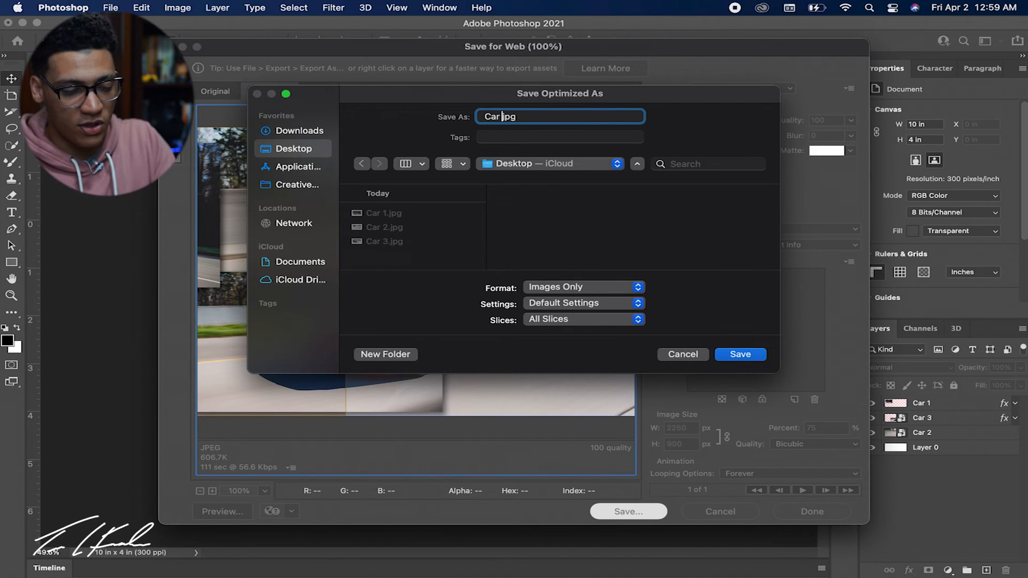
pyautogui.write(' for Instagram')
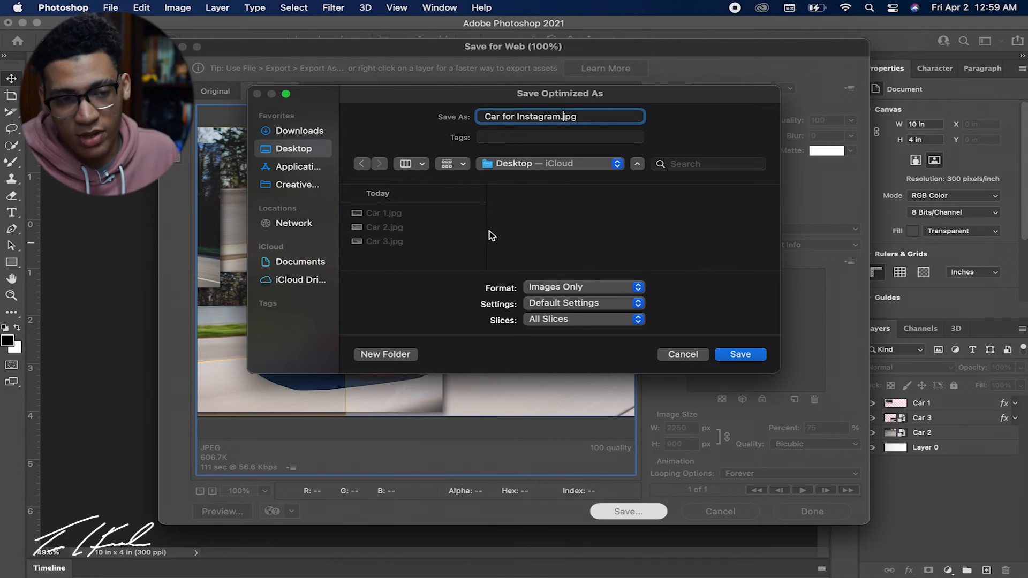
pyautogui.click(741, 355)
pyautogui.click(574, 233)
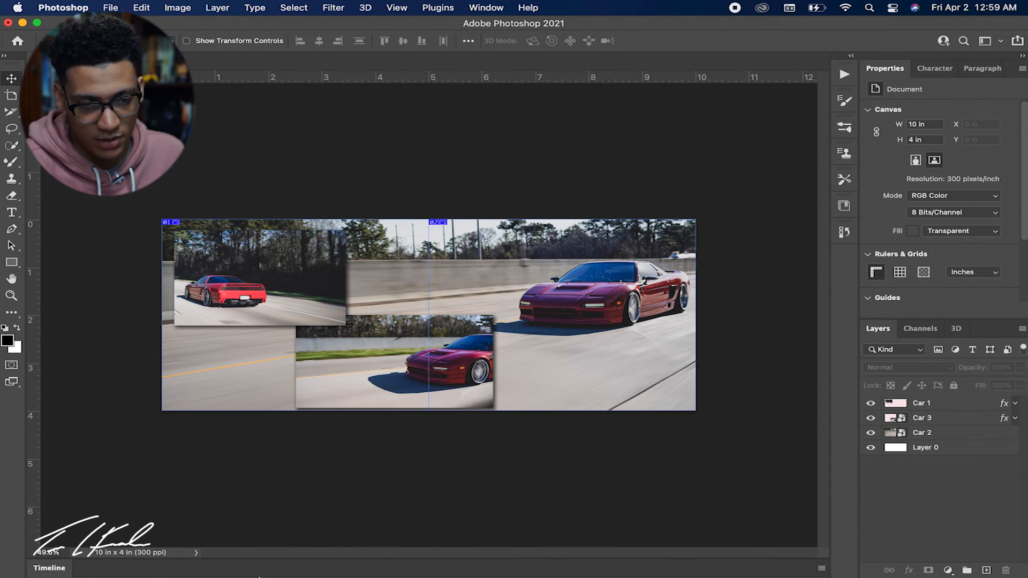
# Switch to Finder and open the images folder on the Desktop that holds the exported slices.
pyautogui.click(227, 546)
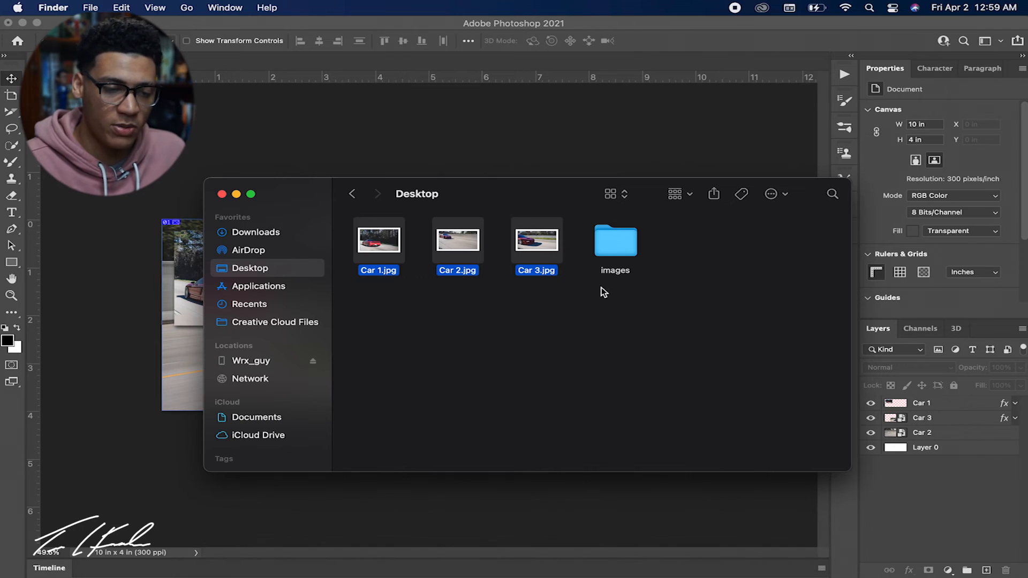
pyautogui.click(684, 308)
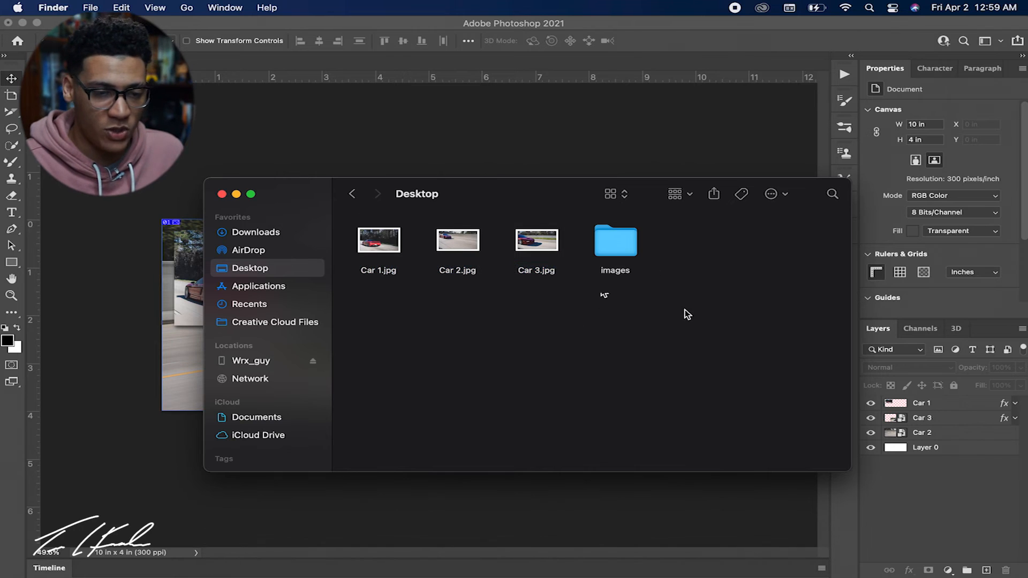
pyautogui.doubleClick(630, 243)
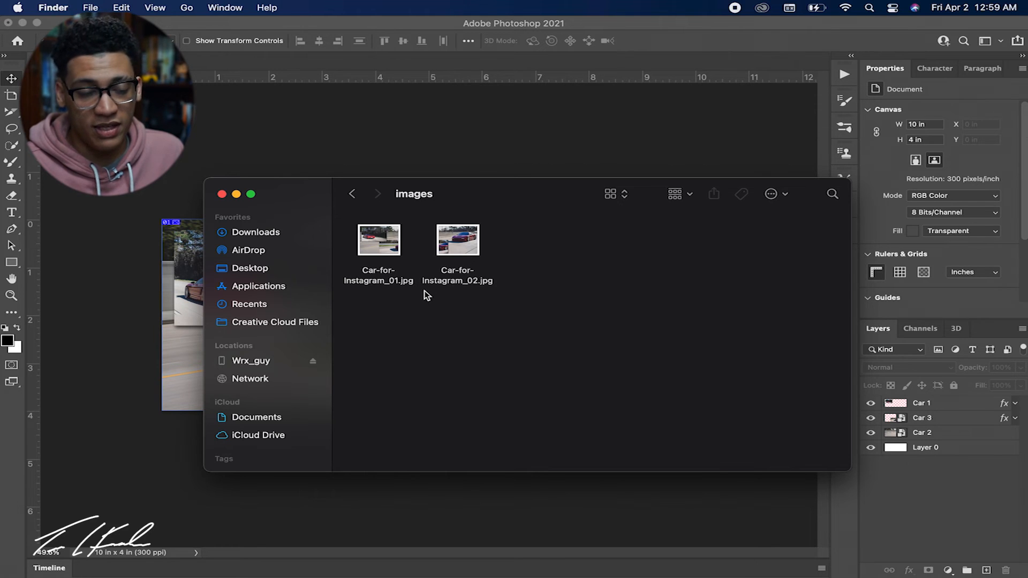
# Preview Car-for-Instagram_01.jpg and Car-for-Instagram_02.jpg at large size, alternating between them to compare how the two halves join.
pyautogui.click(391, 250)
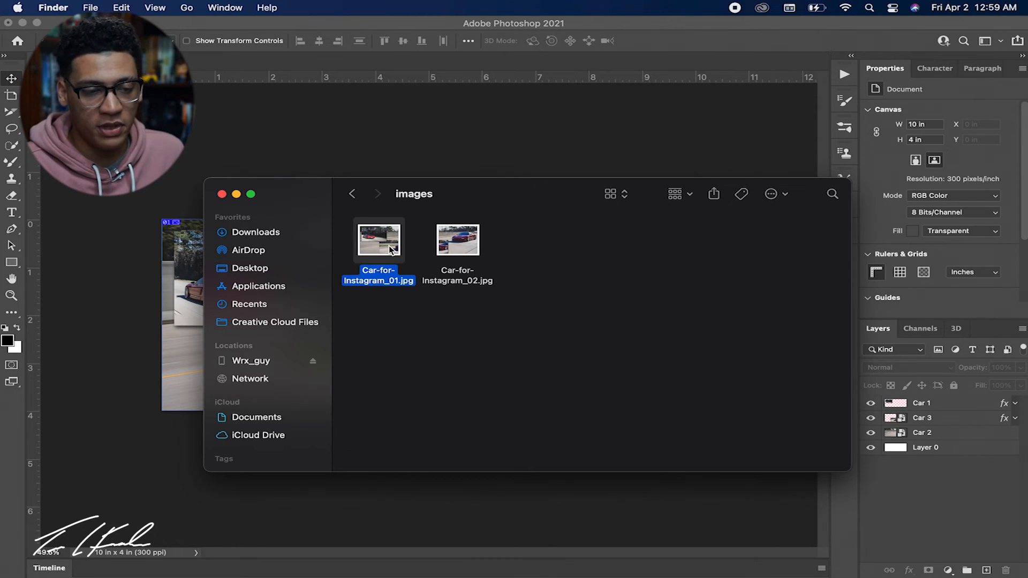
pyautogui.press('space')
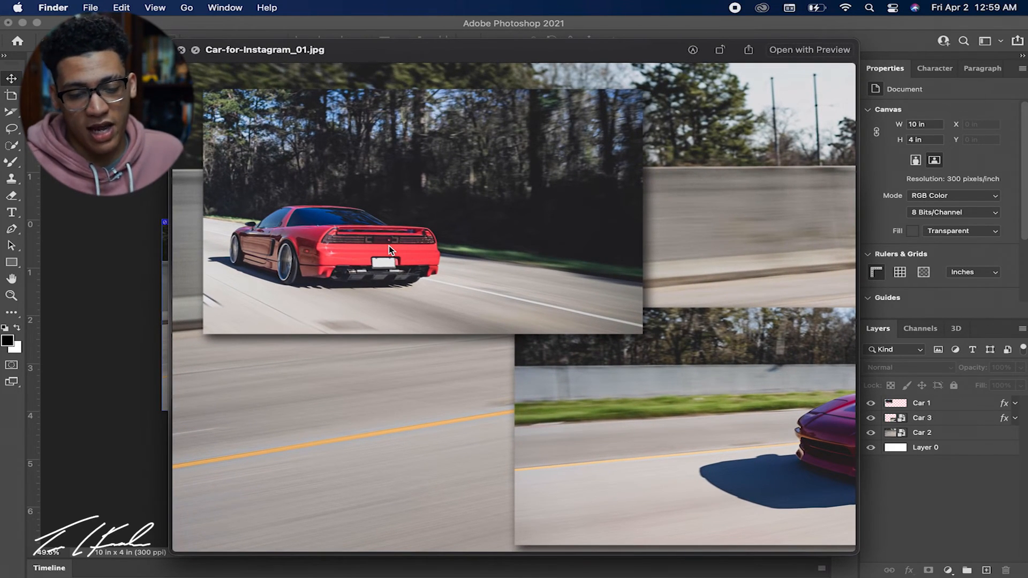
pyautogui.press('Right')
pyautogui.press('Left')
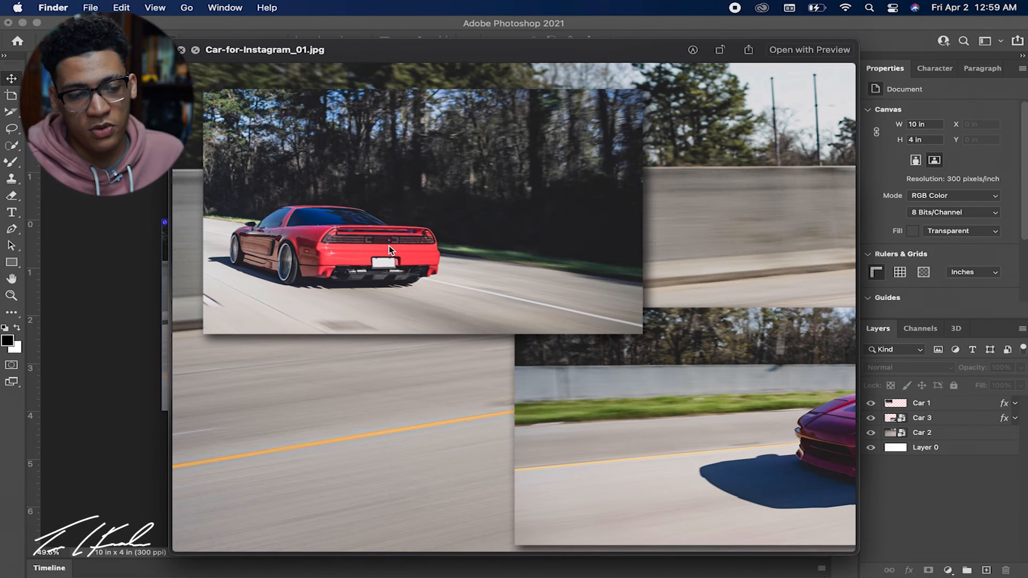
pyautogui.press('Right')
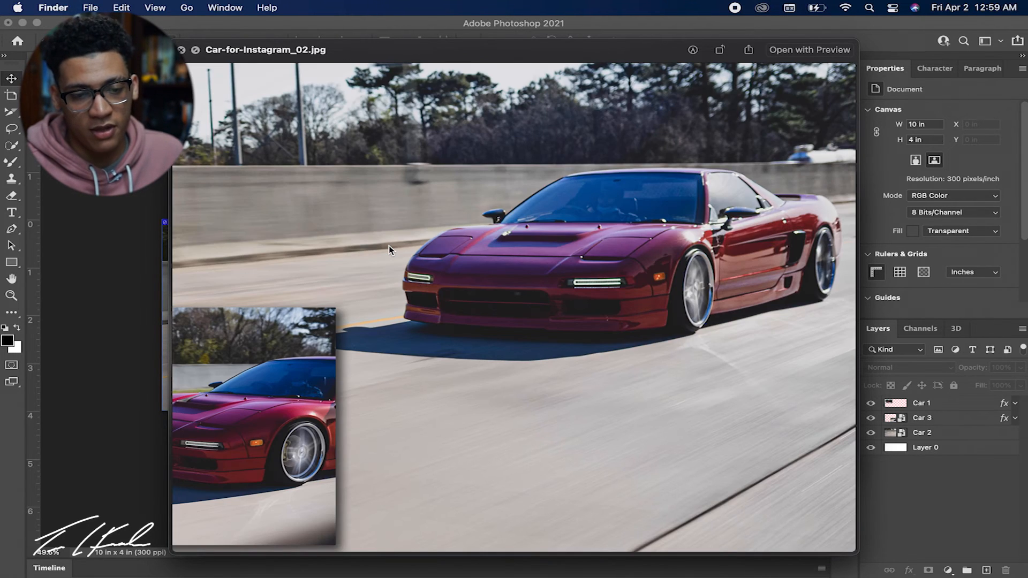
pyautogui.press('Left')
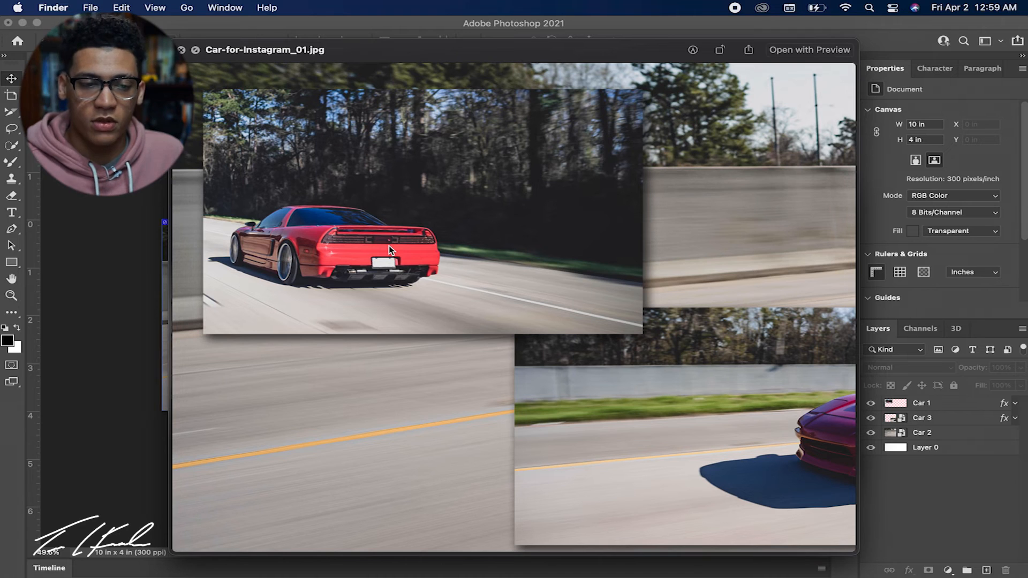